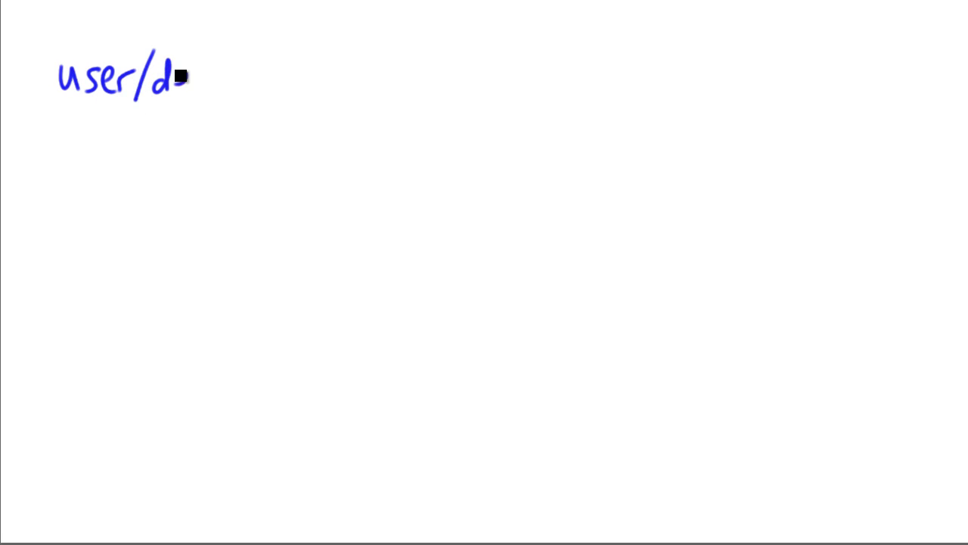
{"action": "left_click", "coordinate": [220, 44]}
{"action": "left_click_drag", "start_coordinate": [139, 129], "coordinate": [141, 186]}
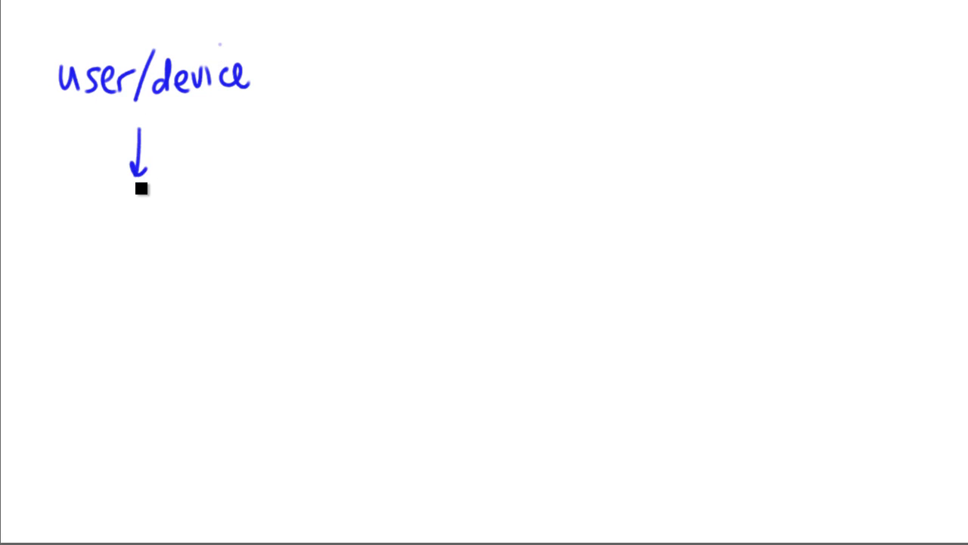
{"action": "mouse_move", "coordinate": [117, 219]}
{"action": "left_mouse_down"}
{"action": "mouse_move", "coordinate": [115, 239]}
{"action": "mouse_move", "coordinate": [136, 232]}
{"action": "mouse_move", "coordinate": [192, 240]}
{"action": "left_mouse_up"}
{"action": "left_click_drag", "start_coordinate": [309, 30], "coordinate": [320, 280]}
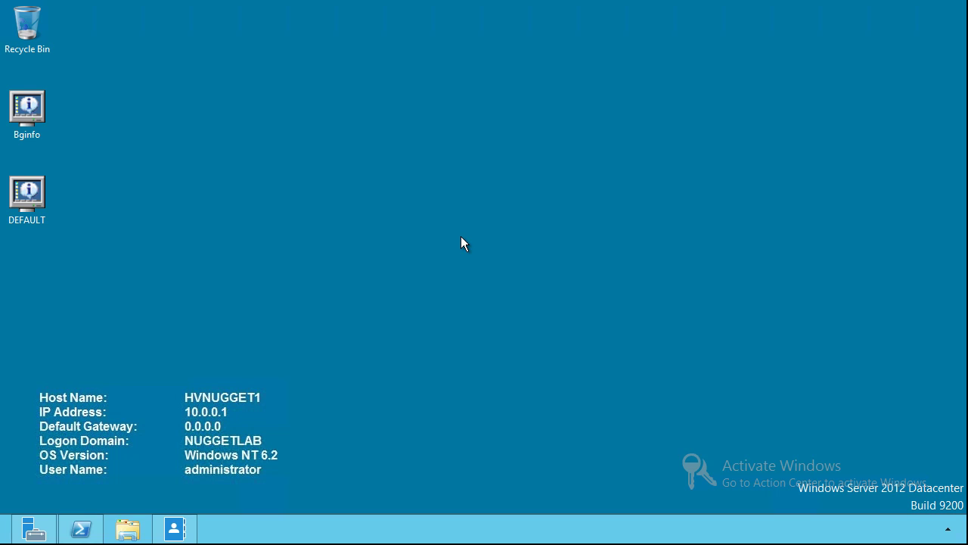
- Switch to Active Directory Administrative Center and show the Dynamic Access Control container in the navigation tree
{"action": "left_click", "coordinate": [176, 529]}
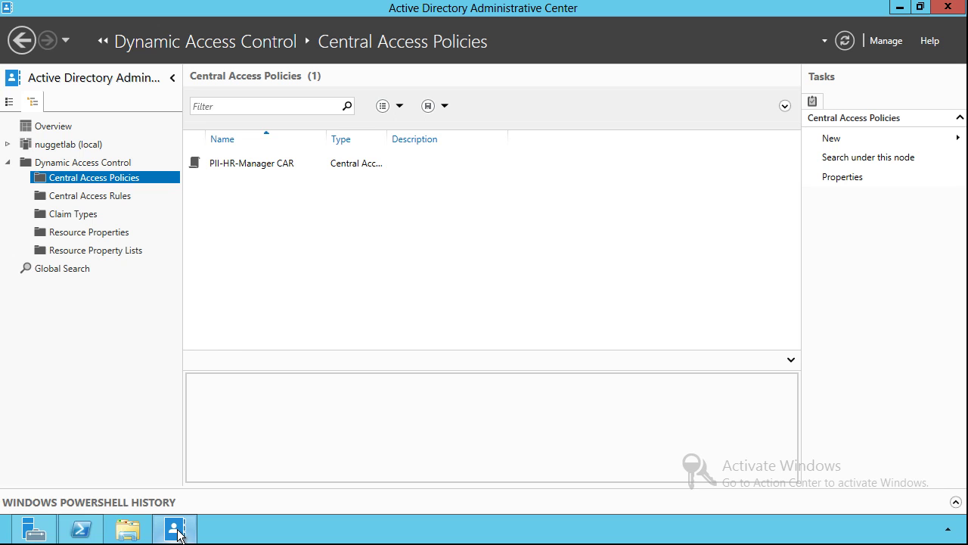
{"action": "left_click", "coordinate": [107, 163]}
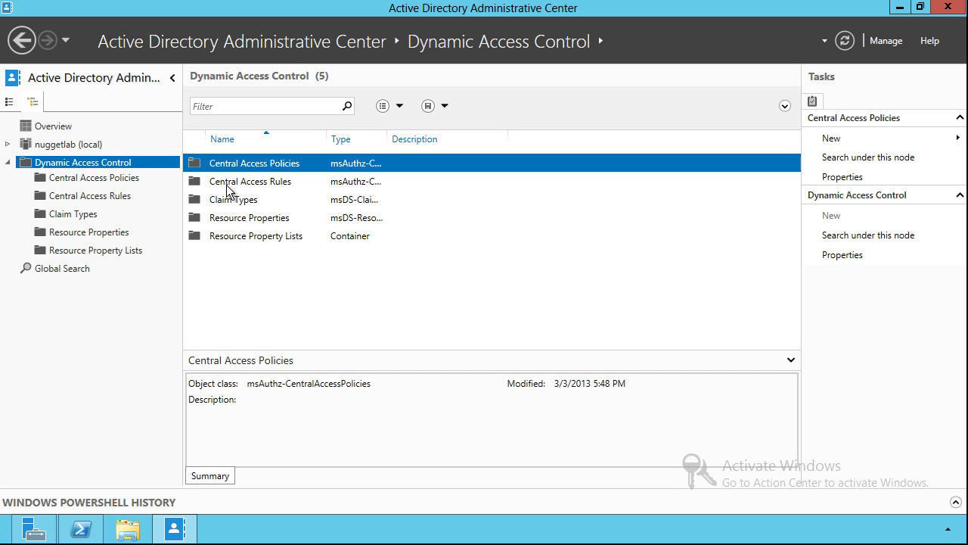
{"action": "left_click", "coordinate": [10, 102]}
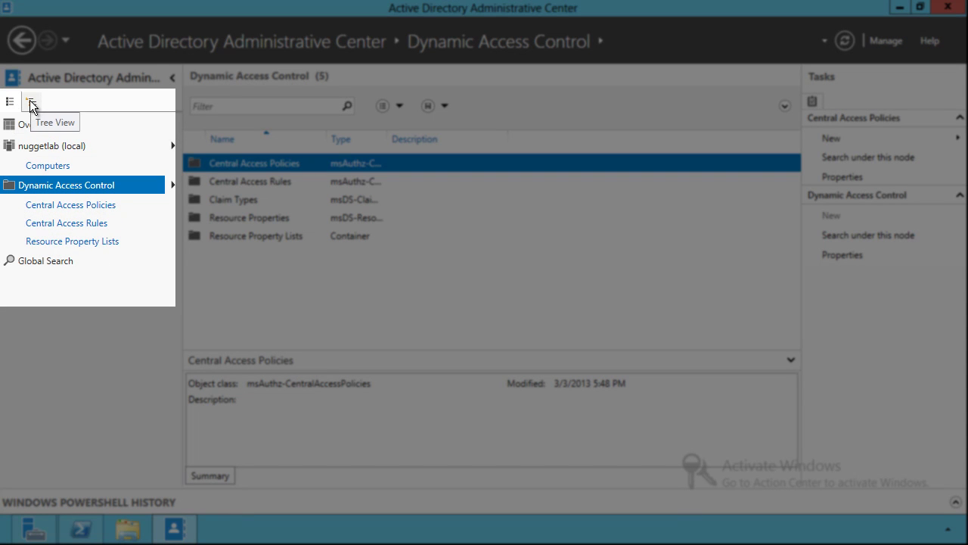
{"action": "left_click", "coordinate": [31, 101]}
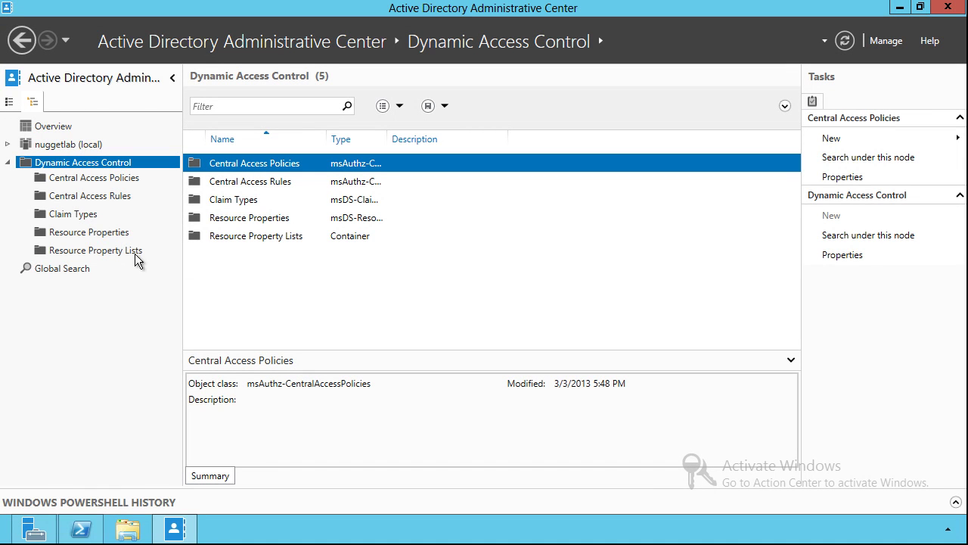
- Enable the Department property in the Resource Properties container
{"action": "left_click", "coordinate": [101, 236]}
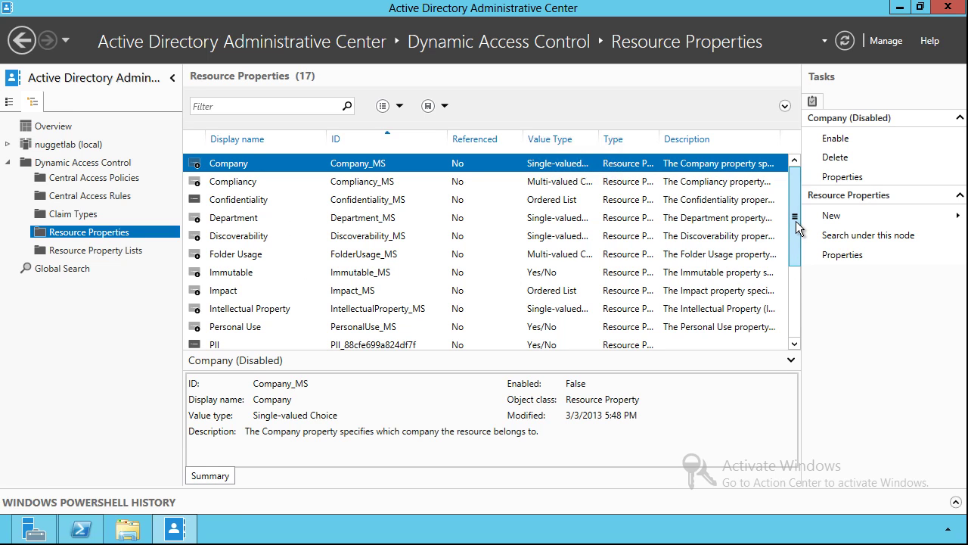
{"action": "left_click_drag", "start_coordinate": [796, 220], "coordinate": [805, 326]}
{"action": "left_click_drag", "start_coordinate": [800, 283], "coordinate": [797, 182]}
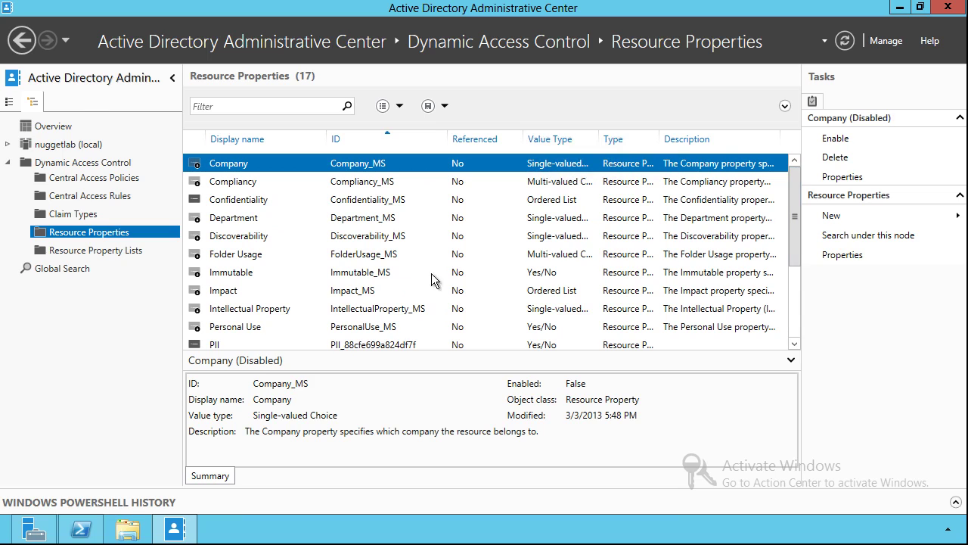
{"action": "left_click", "coordinate": [251, 220]}
{"action": "right_click", "coordinate": [251, 219]}
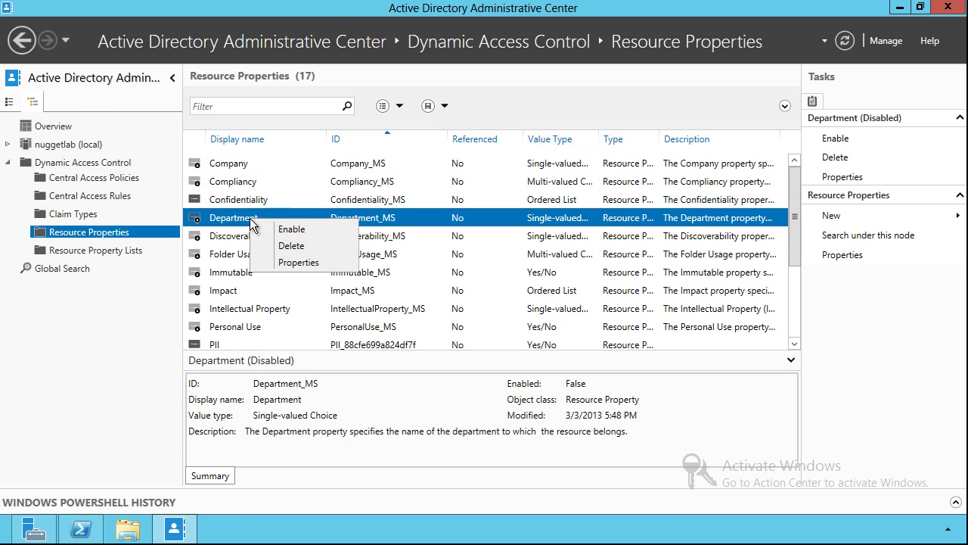
{"action": "left_click", "coordinate": [295, 229]}
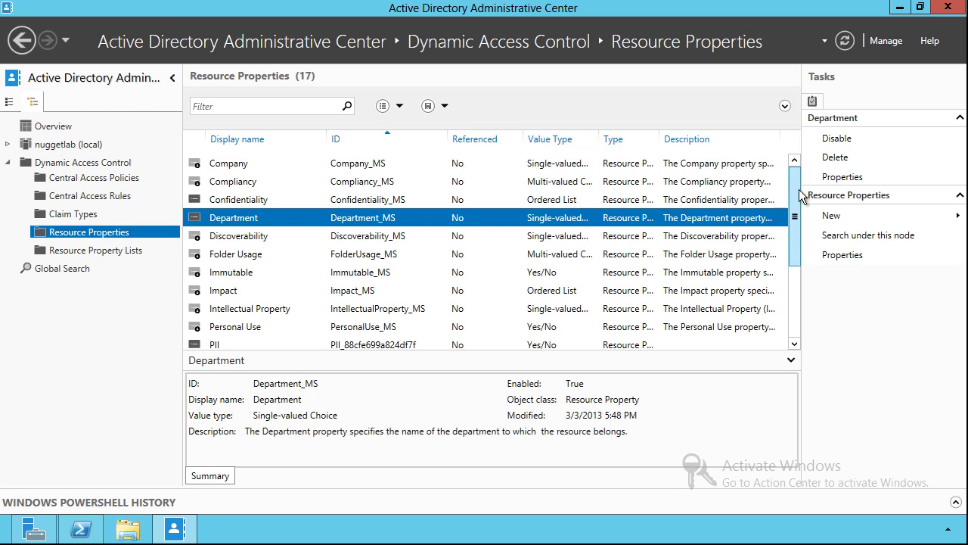
- Examine the details of the Compliancy, Department, Discoverability, Folder Usage and Impact resource properties, including Impact's suggested values
{"action": "left_click_drag", "start_coordinate": [802, 202], "coordinate": [805, 182]}
{"action": "left_click", "coordinate": [372, 188]}
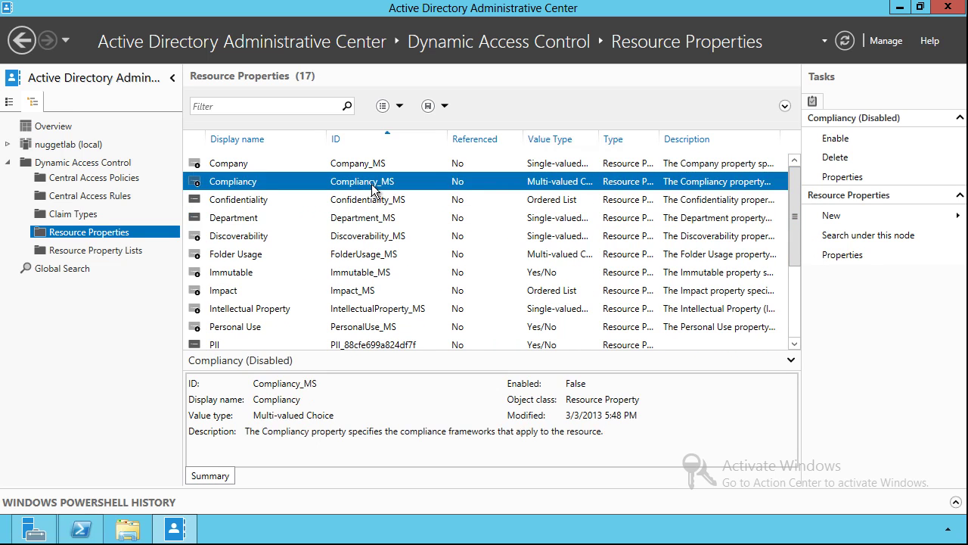
{"action": "left_click", "coordinate": [366, 219]}
{"action": "left_click", "coordinate": [363, 237]}
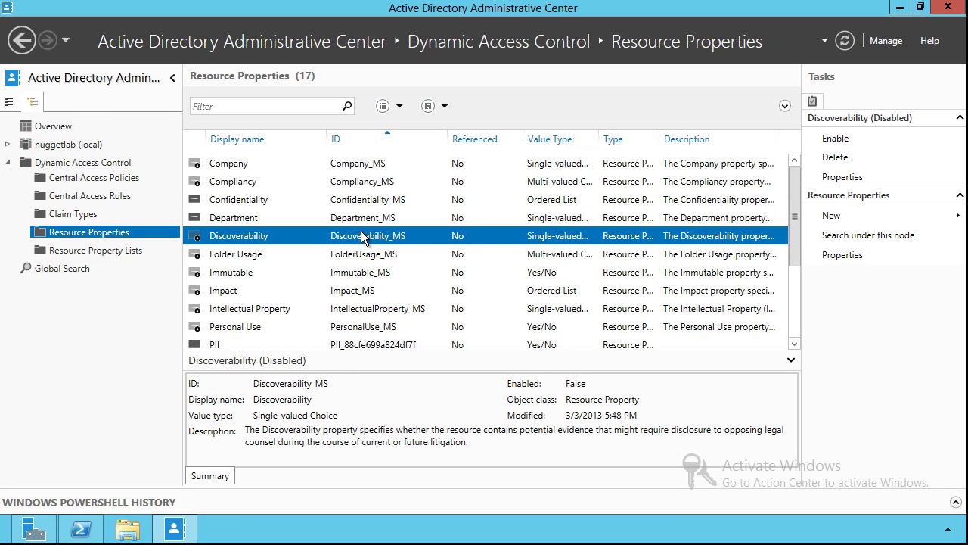
{"action": "left_click", "coordinate": [370, 255]}
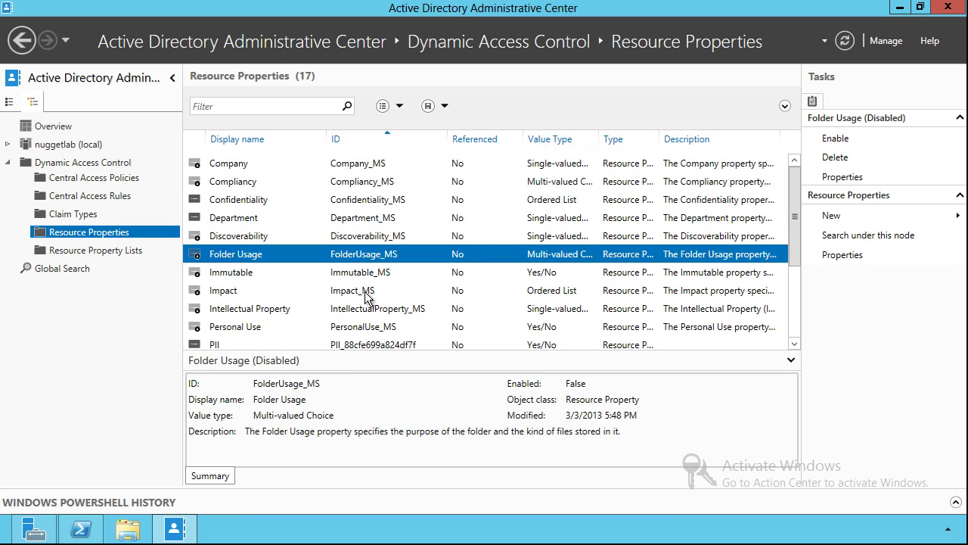
{"action": "left_click", "coordinate": [368, 295]}
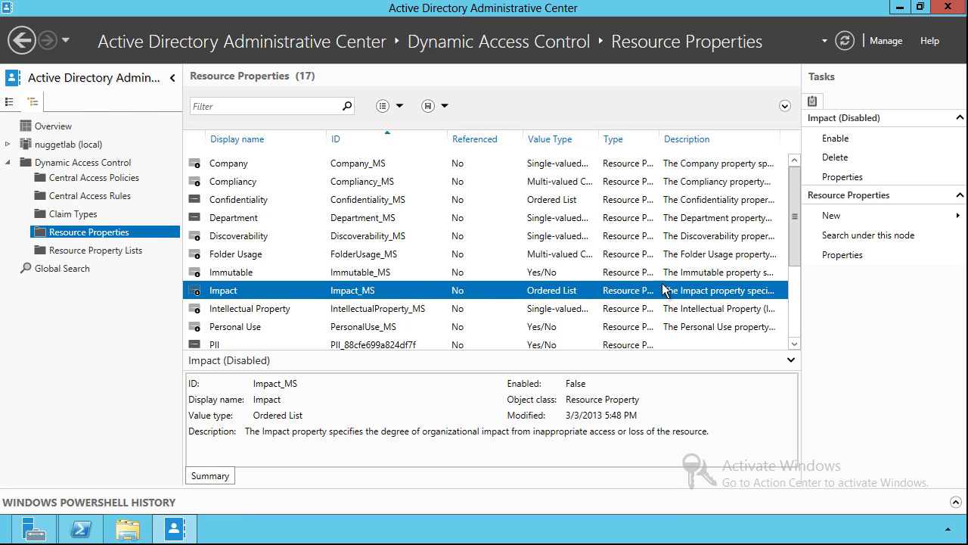
{"action": "double_click", "coordinate": [379, 295]}
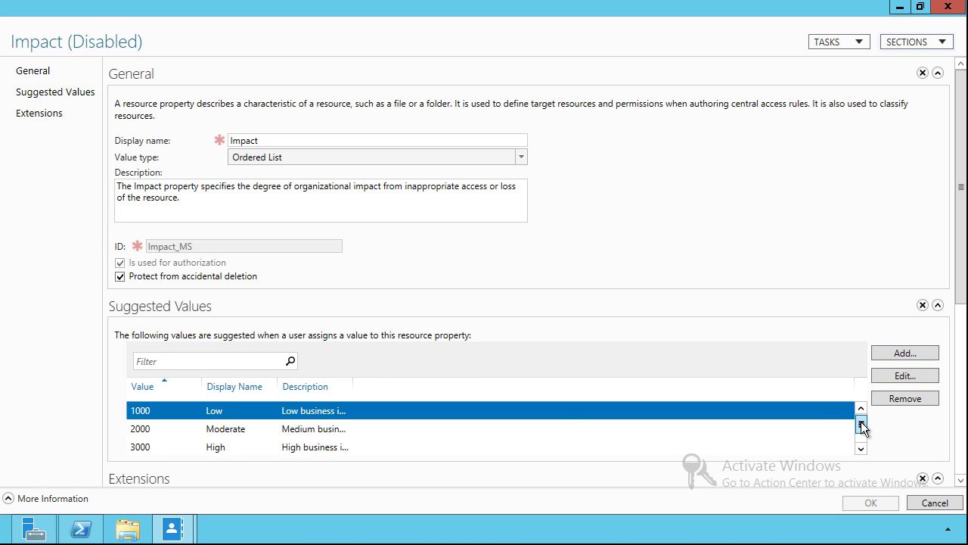
{"action": "left_click", "coordinate": [934, 503]}
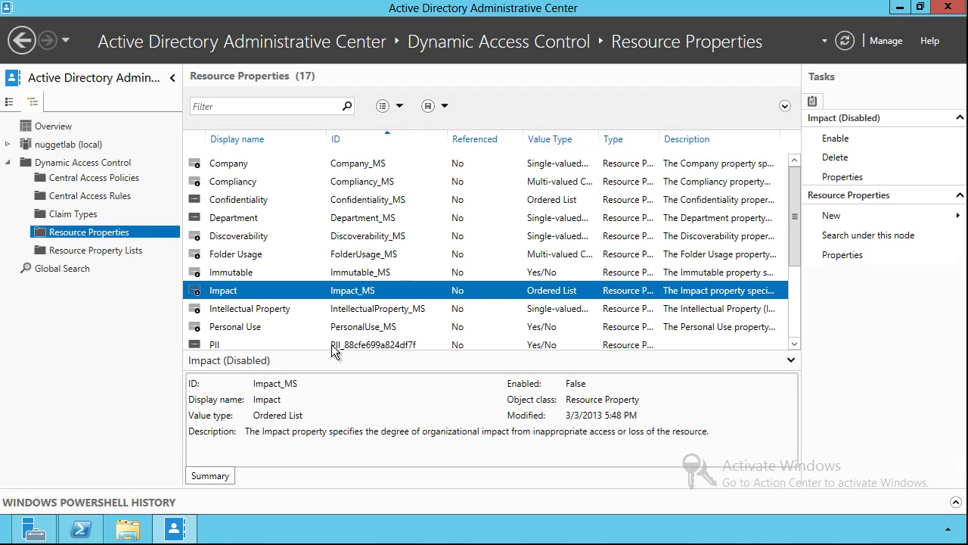
- Start a new resource property with the display name Project Type and the value type Single-valued Choice
{"action": "right_click", "coordinate": [114, 234]}
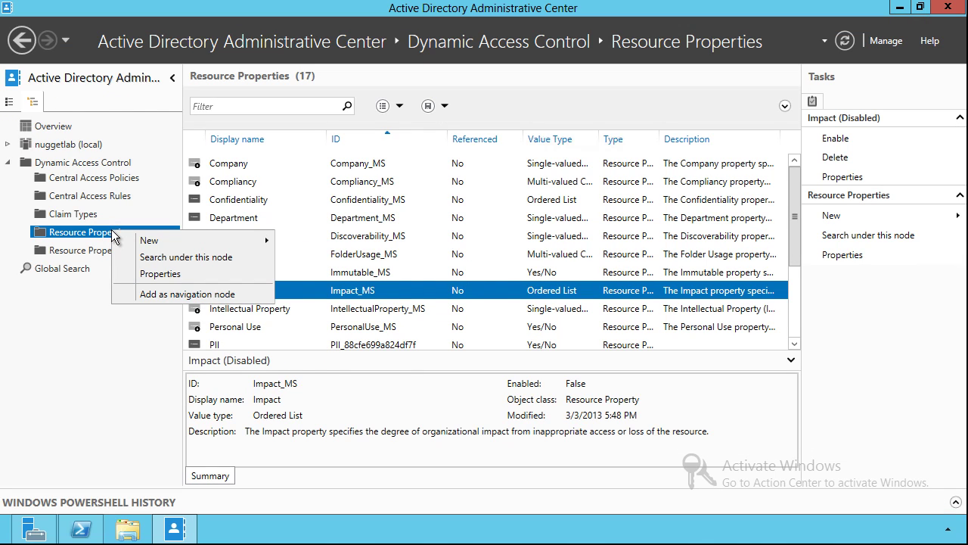
{"action": "mouse_move", "coordinate": [163, 239]}
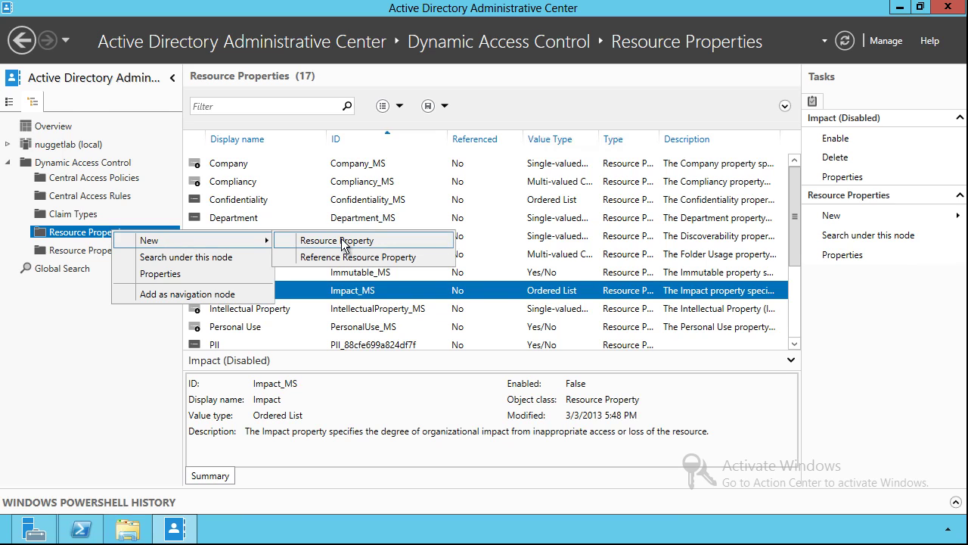
{"action": "left_click", "coordinate": [341, 241]}
{"action": "left_click", "coordinate": [241, 142]}
{"action": "type", "text": "P"}
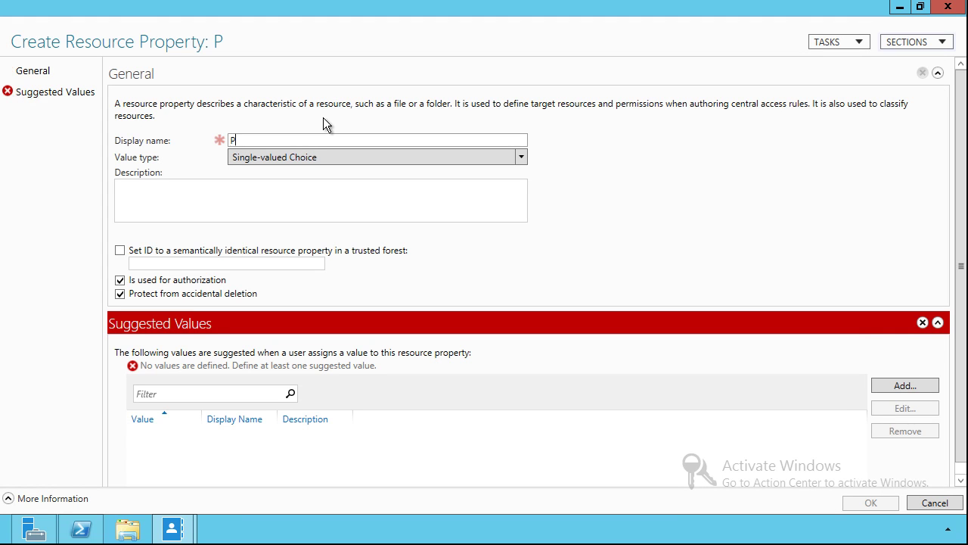
{"action": "type", "text": "roject Type"}
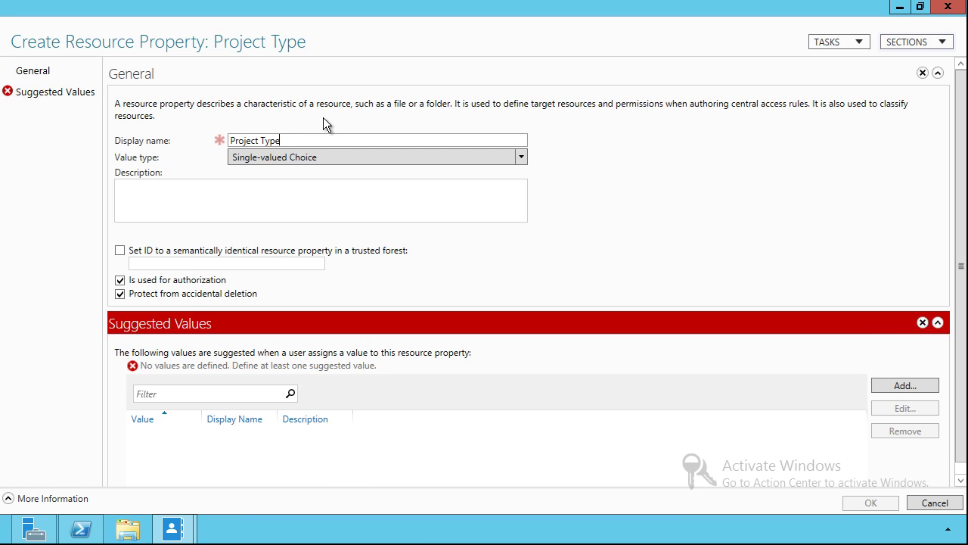
{"action": "left_click", "coordinate": [522, 158]}
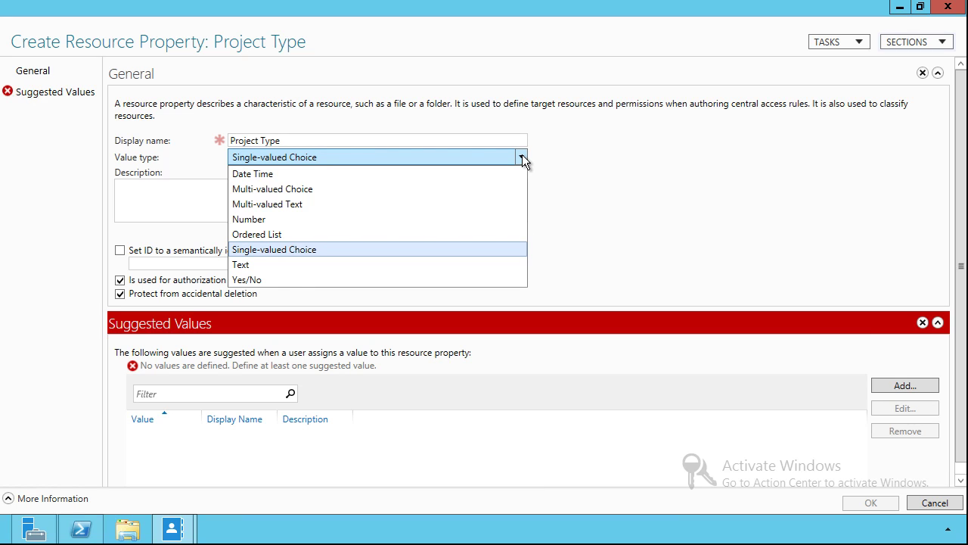
{"action": "left_click", "coordinate": [342, 252]}
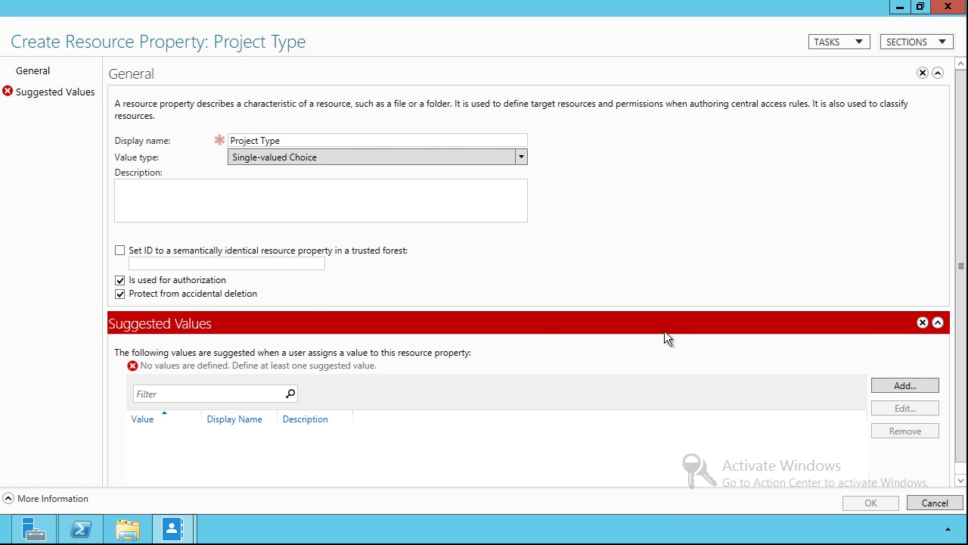
- Add a suggested value PT1 with the display name PT1 to the Project Type property
{"action": "left_click", "coordinate": [901, 386]}
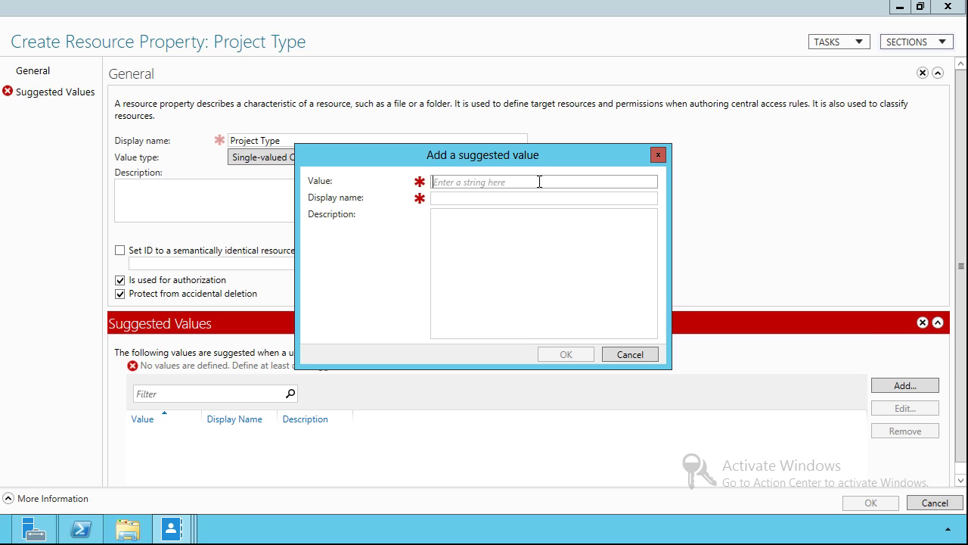
{"action": "type", "text": "PT1"}
{"action": "key", "text": "Tab"}
{"action": "type", "text": "PT"}
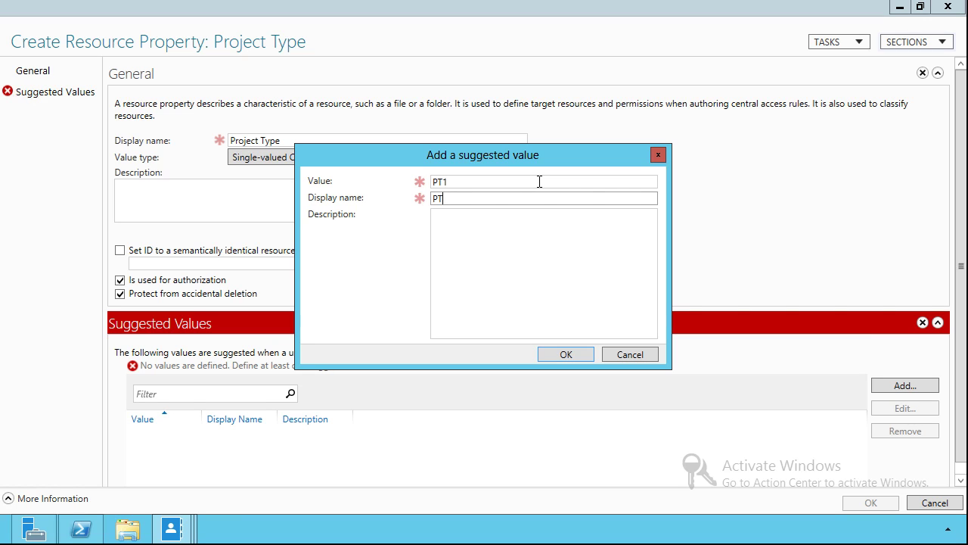
{"action": "type", "text": "1"}
{"action": "left_click", "coordinate": [548, 353]}
- Add a second suggested value PT2 with the display name PT2
{"action": "left_click", "coordinate": [911, 359]}
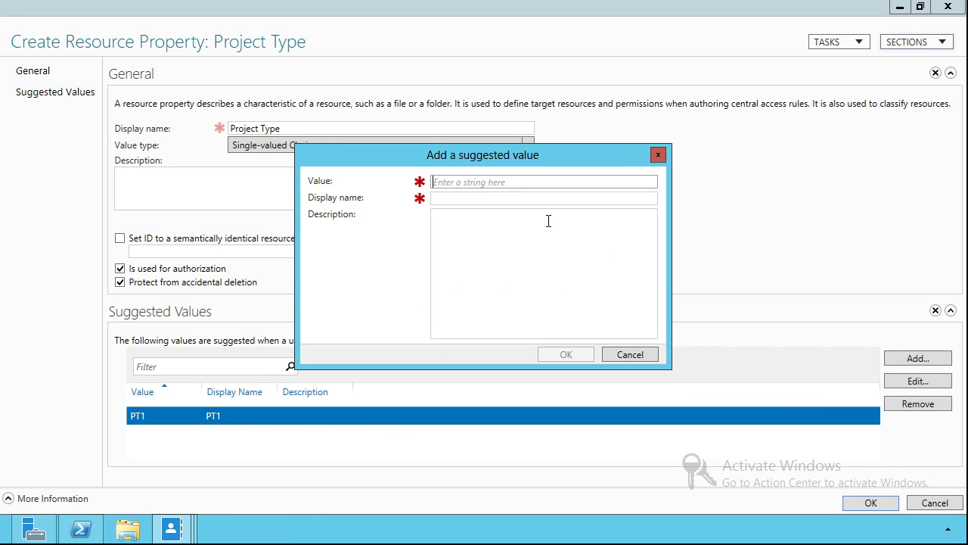
{"action": "type", "text": "PT2"}
{"action": "key", "text": "Tab"}
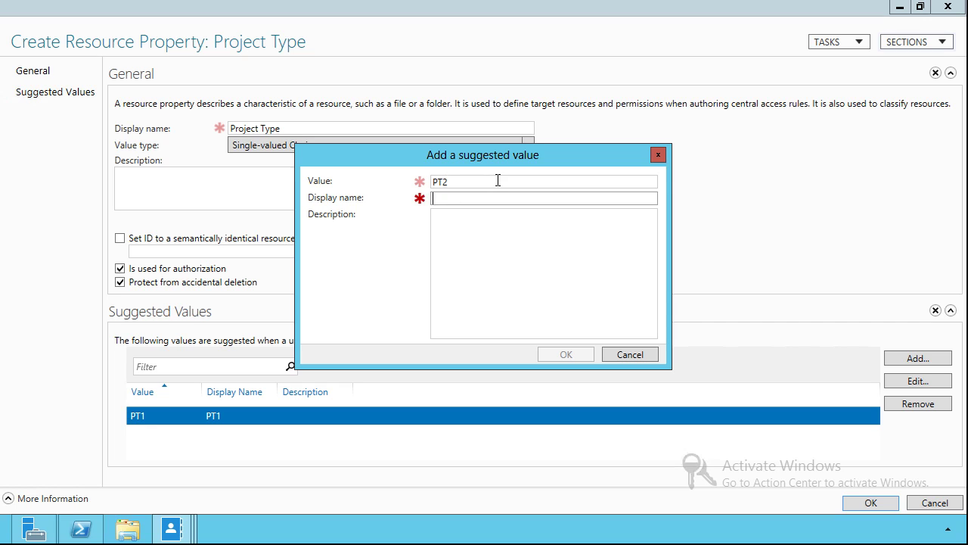
{"action": "type", "text": "PT2"}
{"action": "left_click", "coordinate": [561, 356]}
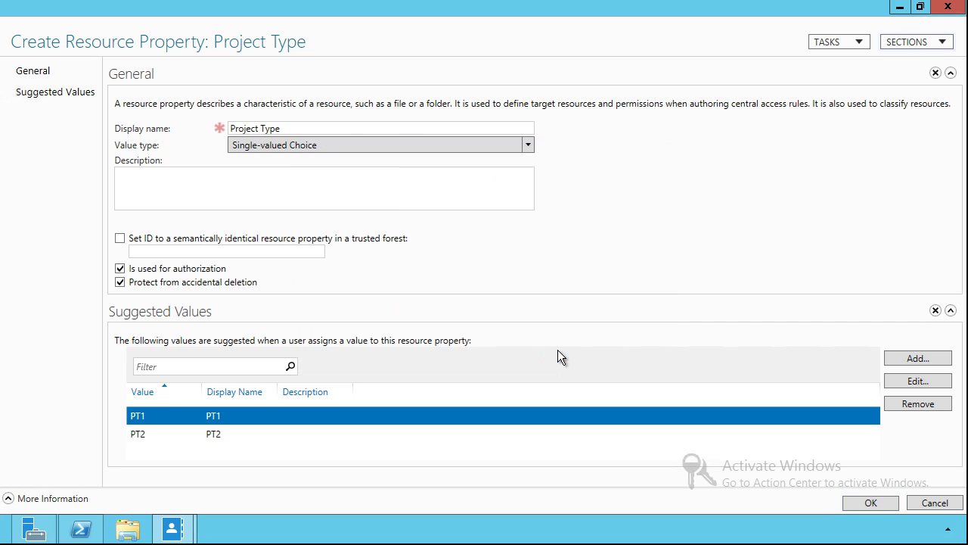
- Add a third suggested value PT3 with the display name PT3 and save the Project Type property
{"action": "left_click", "coordinate": [904, 359]}
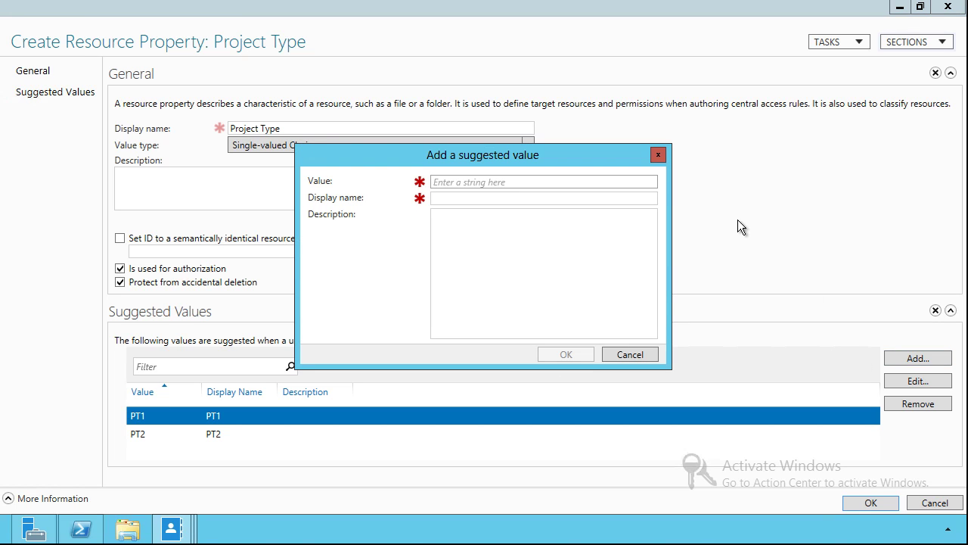
{"action": "type", "text": "PT3"}
{"action": "key", "text": "Tab"}
{"action": "type", "text": "PT3"}
{"action": "key", "text": "Return"}
{"action": "left_click", "coordinate": [870, 502]}
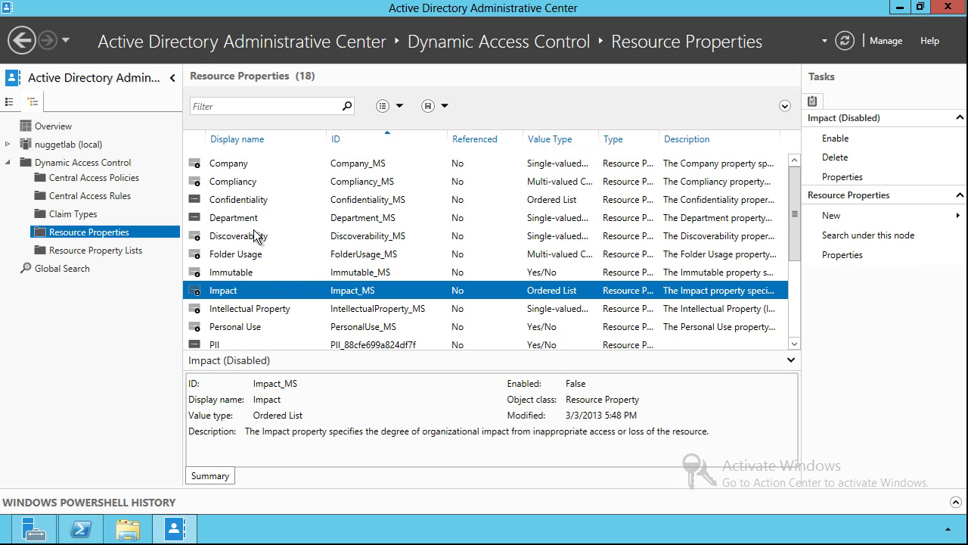
- Enable the Required Clearance resource property
{"action": "scroll", "coordinate": [325, 281], "scroll_direction": "down", "scroll_amount": 2}
{"action": "left_click", "coordinate": [301, 308]}
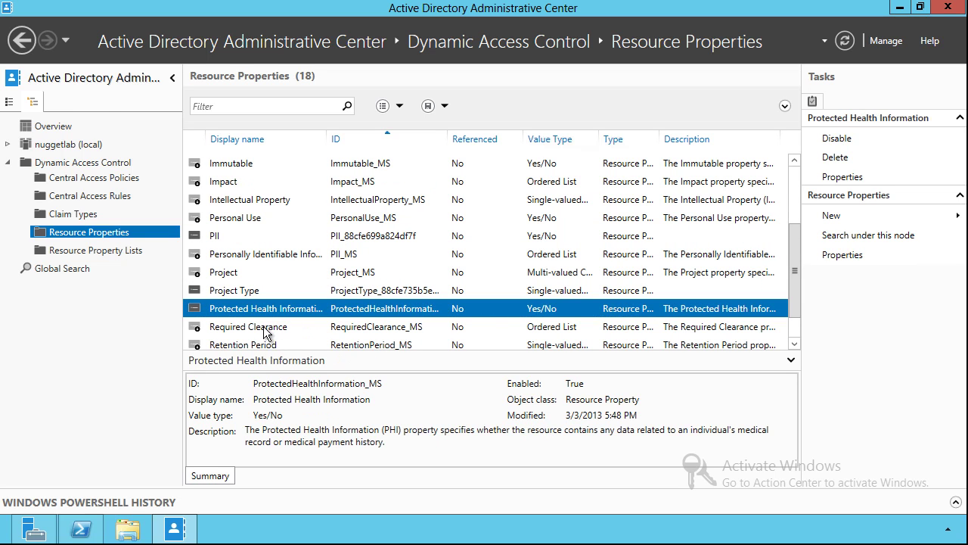
{"action": "right_click", "coordinate": [263, 326]}
{"action": "left_click", "coordinate": [303, 338]}
- Start a new resource property list under Dynamic Access Control and name it Project Metadata
{"action": "left_click", "coordinate": [119, 256]}
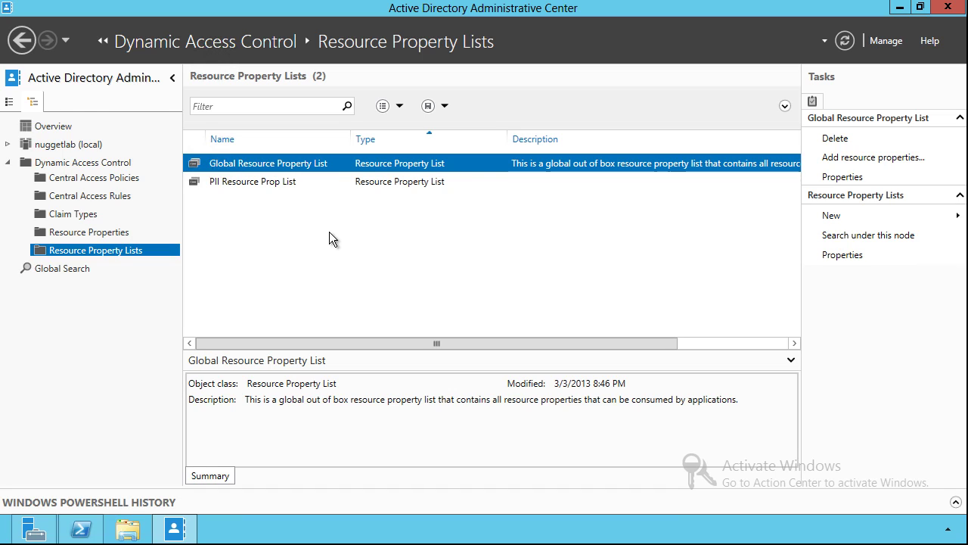
{"action": "right_click", "coordinate": [133, 252]}
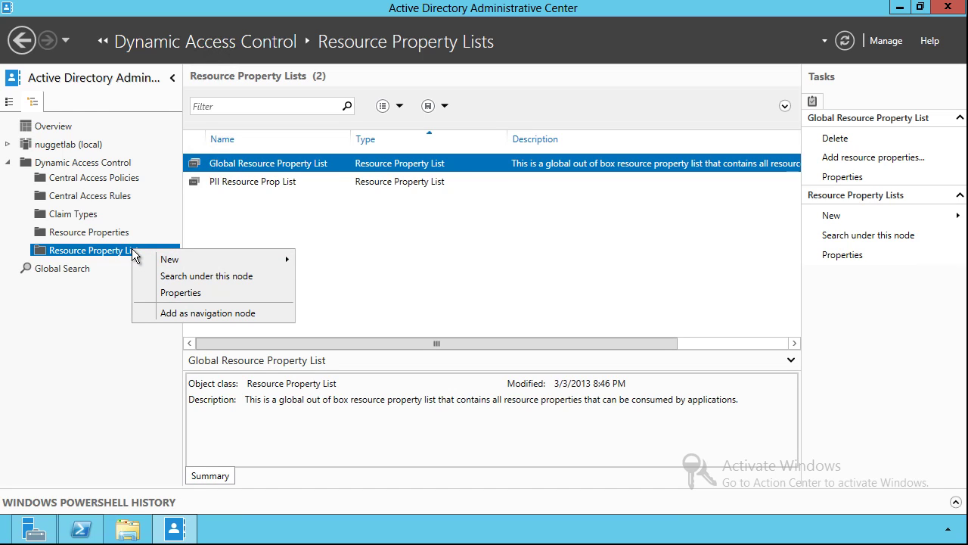
{"action": "mouse_move", "coordinate": [174, 259]}
{"action": "left_click", "coordinate": [338, 257]}
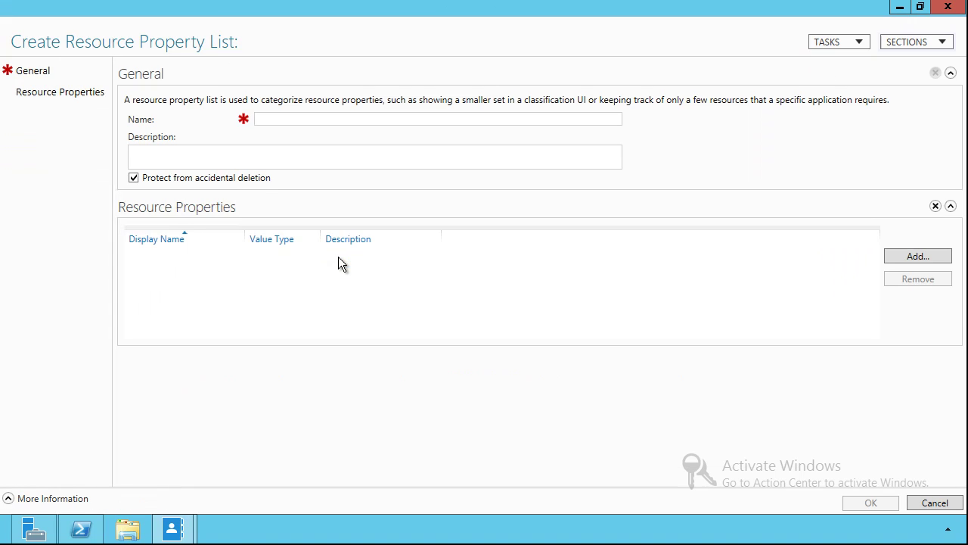
{"action": "left_click", "coordinate": [322, 121]}
{"action": "type", "text": "Project Metadata"}
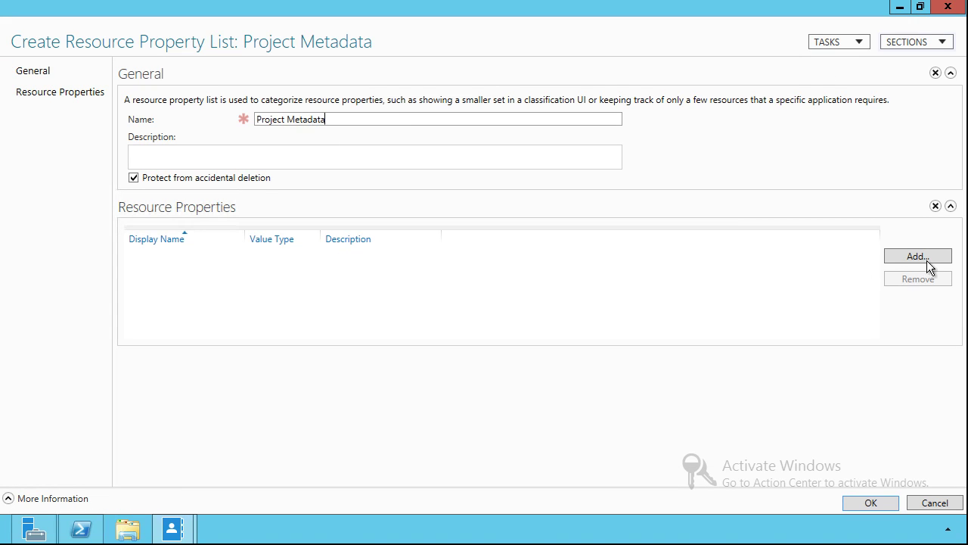
- Choose the Impact, Project and Project Type resource properties for the Project Metadata list
{"action": "left_click", "coordinate": [931, 259]}
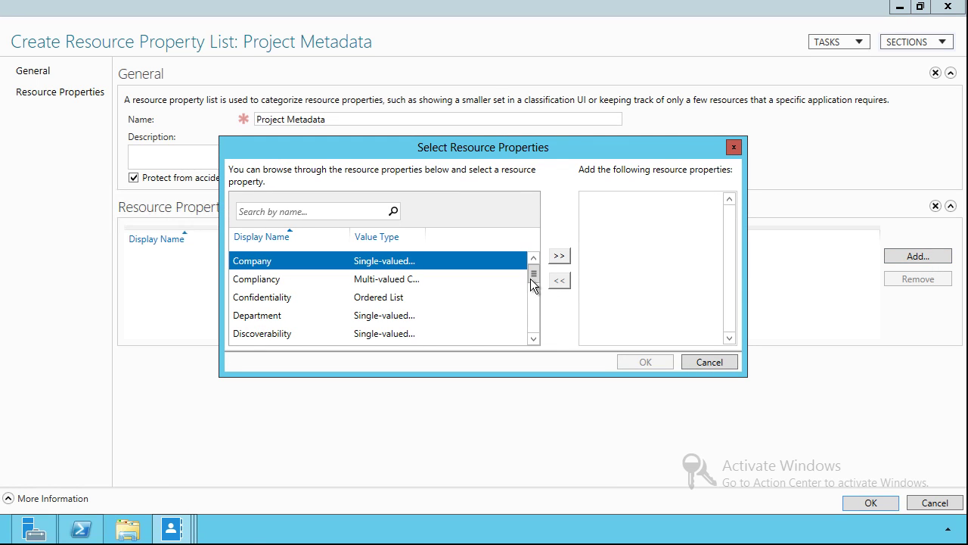
{"action": "left_click_drag", "start_coordinate": [534, 278], "coordinate": [538, 303]}
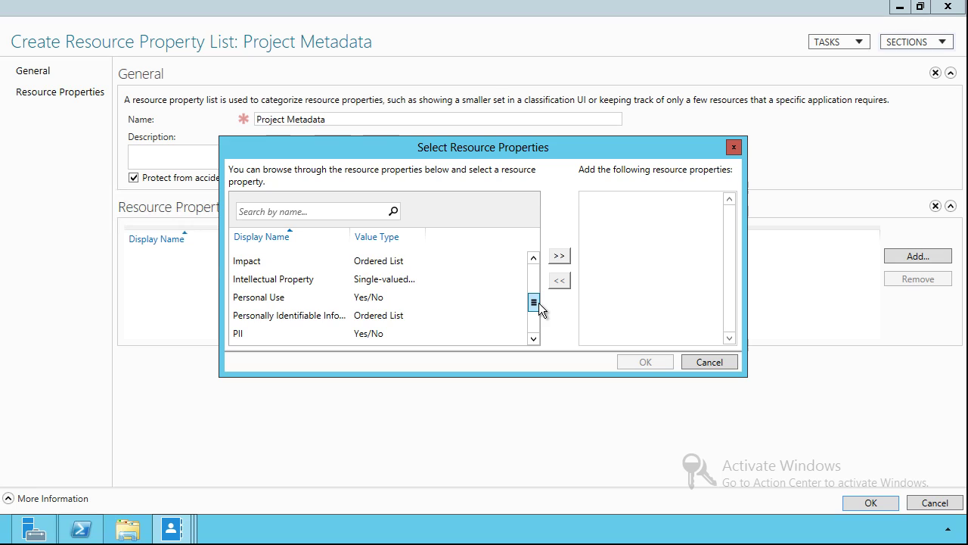
{"action": "left_click", "coordinate": [499, 261]}
{"action": "left_click", "coordinate": [553, 258]}
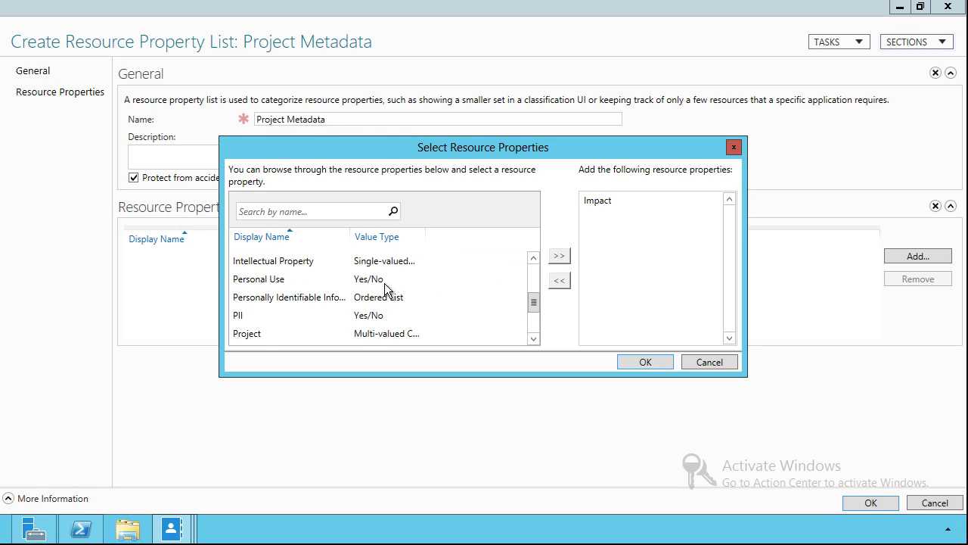
{"action": "left_click", "coordinate": [373, 338]}
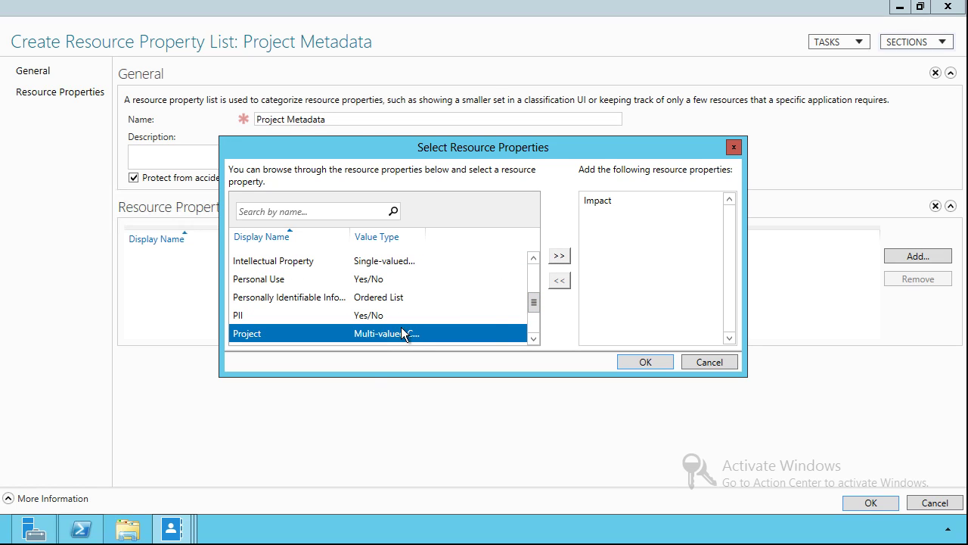
{"action": "left_click", "coordinate": [558, 258]}
{"action": "left_click", "coordinate": [558, 258]}
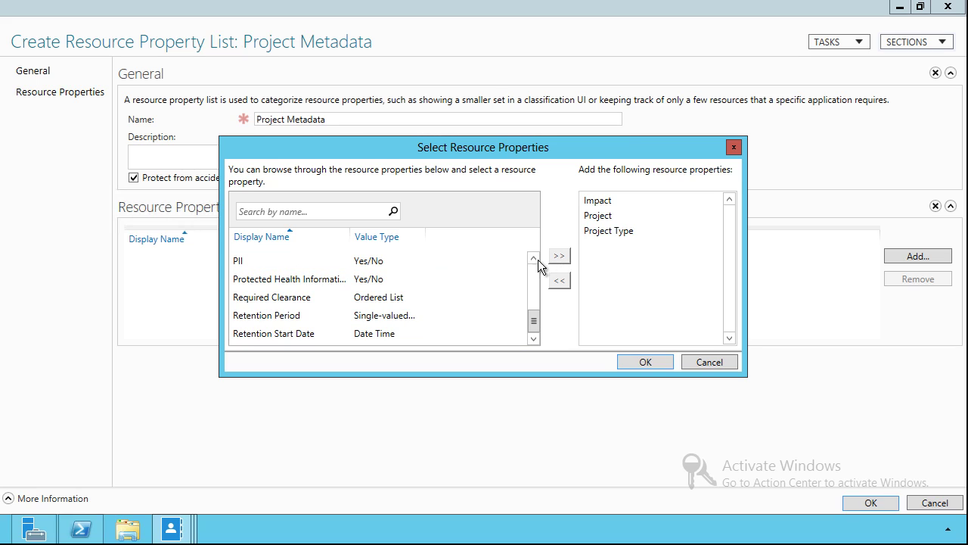
- Look through the remaining available resource properties and save the Project Metadata list with the chosen ones
{"action": "left_click", "coordinate": [534, 258]}
{"action": "left_click", "coordinate": [534, 259]}
{"action": "left_click", "coordinate": [533, 259]}
{"action": "left_click", "coordinate": [533, 258]}
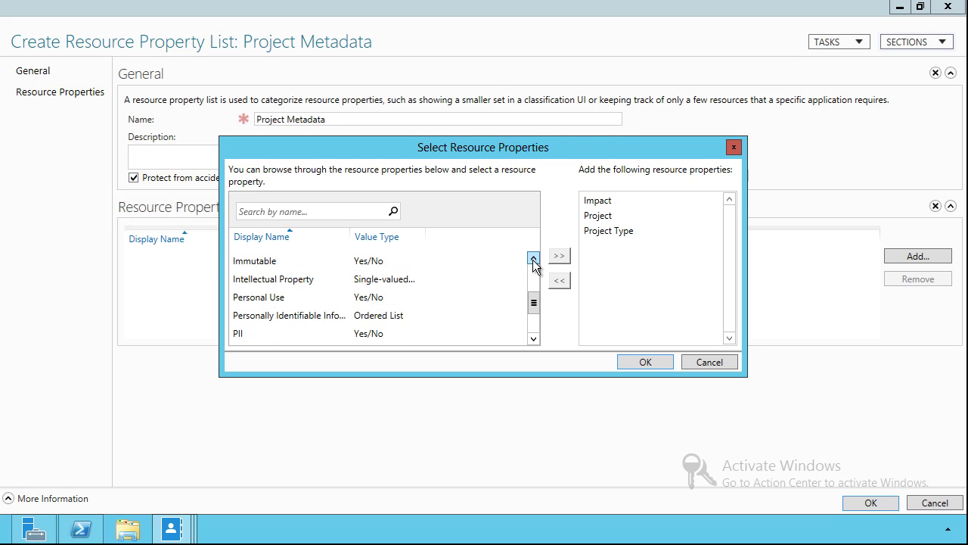
{"action": "left_click", "coordinate": [534, 259]}
{"action": "left_click", "coordinate": [533, 258]}
{"action": "left_click", "coordinate": [533, 259]}
{"action": "left_click", "coordinate": [534, 259]}
{"action": "left_click", "coordinate": [533, 259]}
{"action": "left_click", "coordinate": [534, 258]}
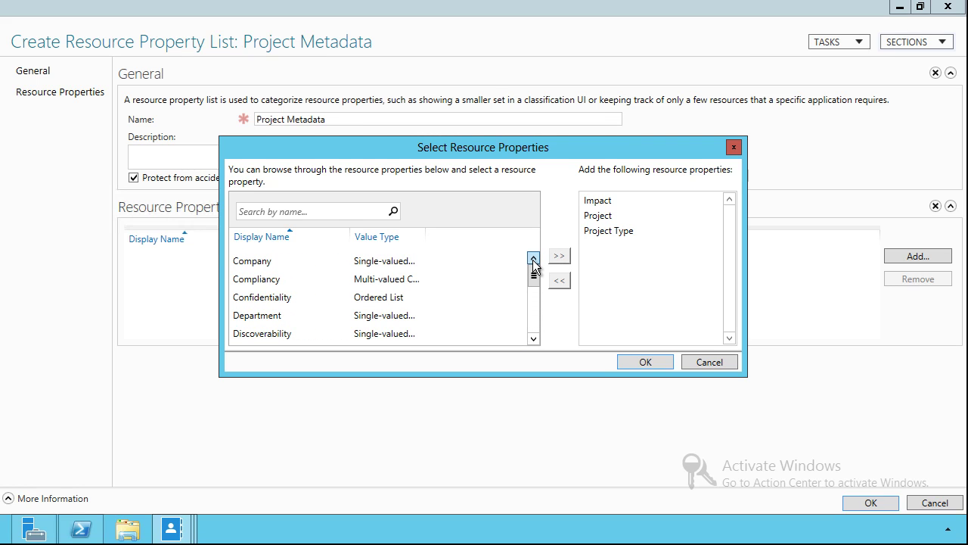
{"action": "left_click", "coordinate": [646, 362]}
{"action": "left_click", "coordinate": [870, 503]}
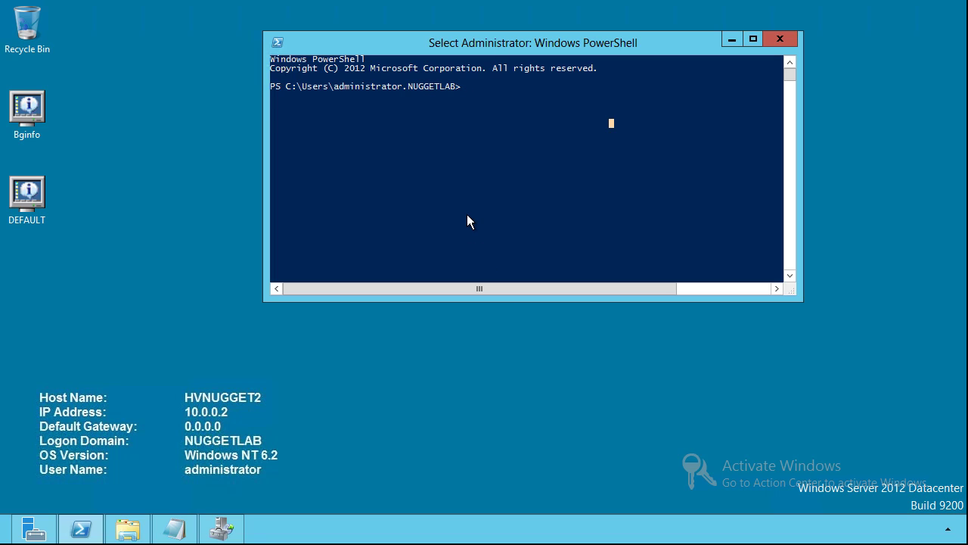
- Run Update-FSRMClassificationpropertyDefinition in PowerShell on the file server HVNUGGET2
{"action": "type", "text": "update-"}
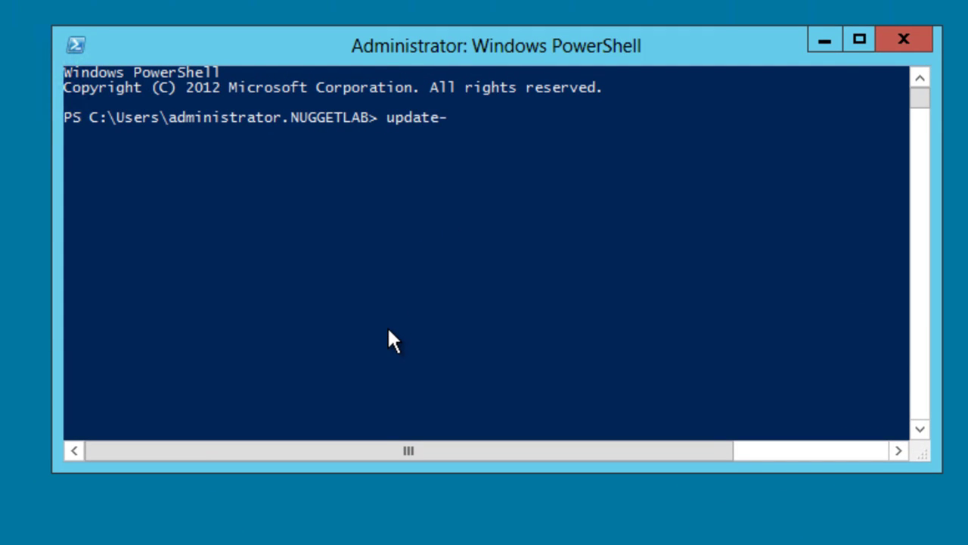
{"action": "type", "text": "fsrmc"}
{"action": "key", "text": "Tab"}
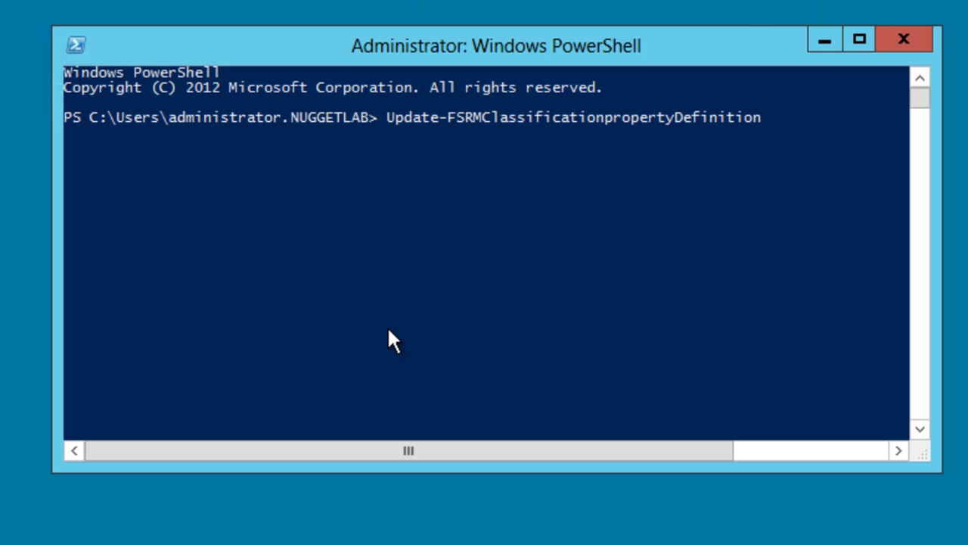
{"action": "key", "text": "Return"}
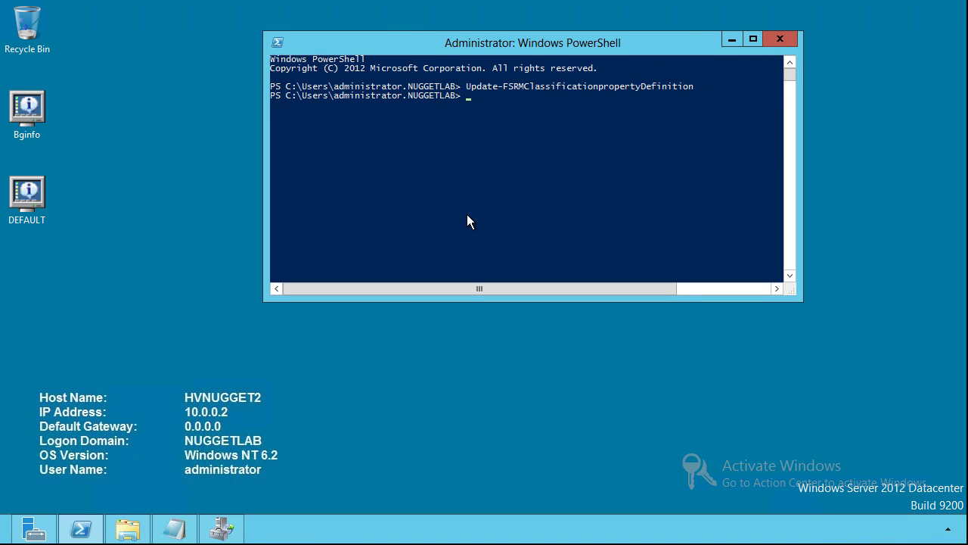
- Switch to File Server Resource Manager, show the classification properties and sort them by scope
{"action": "mouse_move", "coordinate": [221, 528]}
{"action": "left_click", "coordinate": [221, 528]}
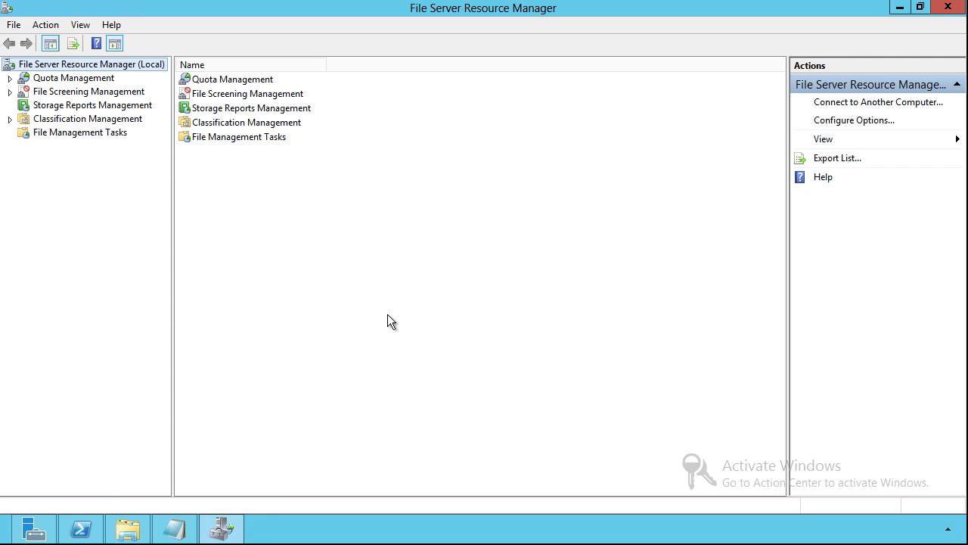
{"action": "left_click", "coordinate": [10, 119]}
{"action": "left_click", "coordinate": [85, 136]}
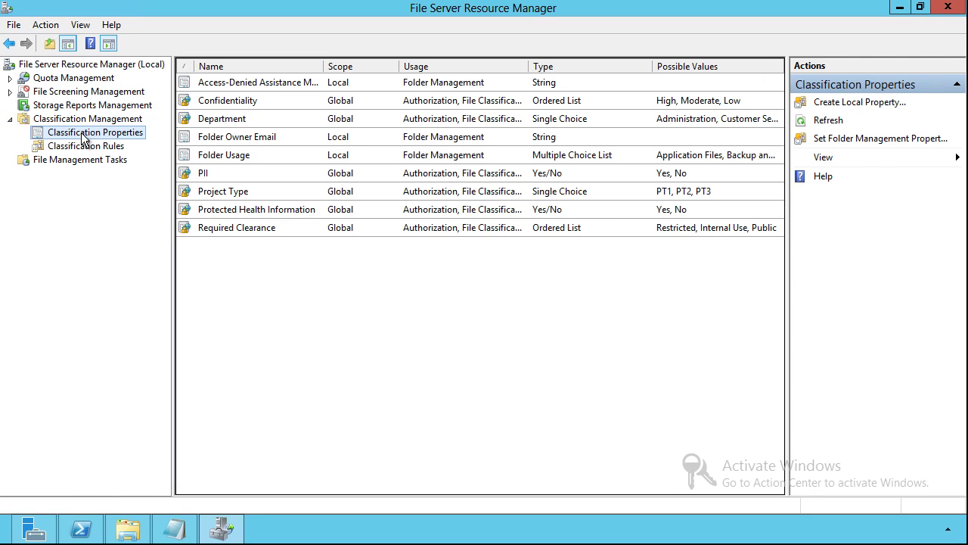
{"action": "left_click", "coordinate": [205, 99]}
{"action": "left_click", "coordinate": [340, 67]}
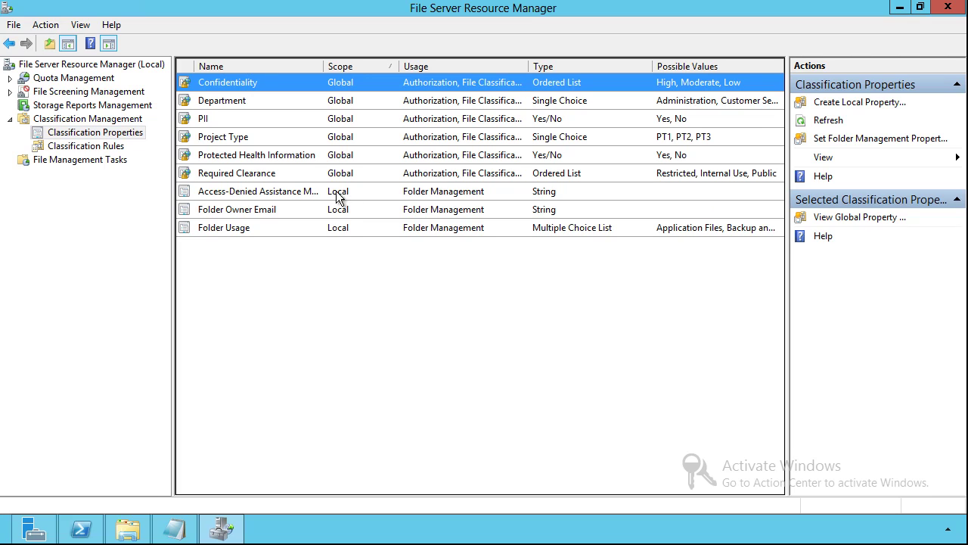
- Examine the global classification properties from Required Clearance through Confidentiality and the actions available for the list
{"action": "left_click", "coordinate": [299, 282]}
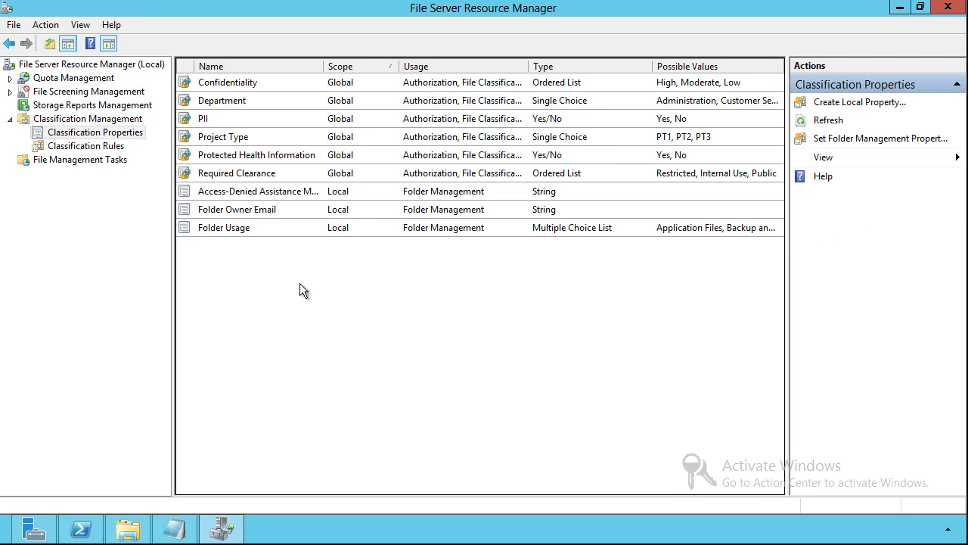
{"action": "left_click", "coordinate": [340, 173]}
{"action": "left_click", "coordinate": [340, 156]}
{"action": "left_click", "coordinate": [341, 143]}
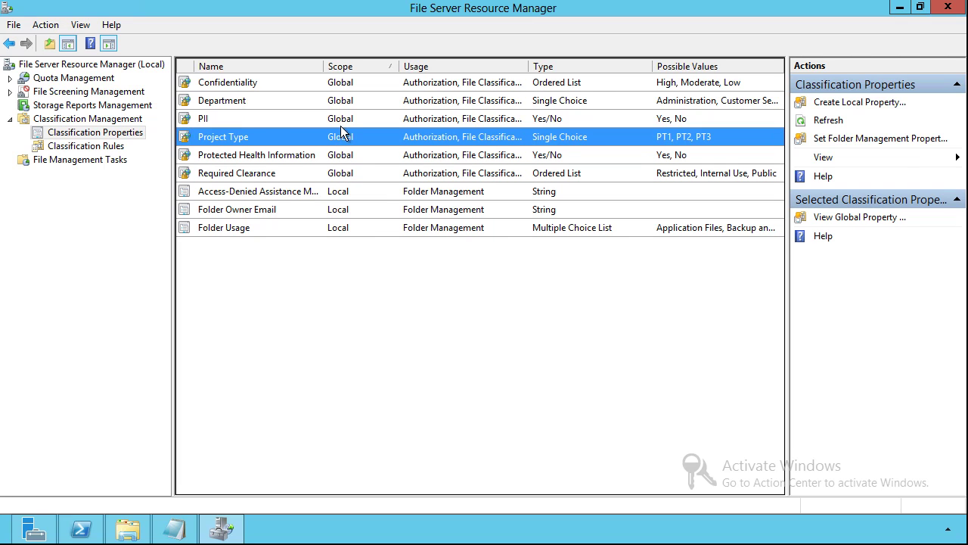
{"action": "left_click", "coordinate": [341, 119]}
{"action": "left_click", "coordinate": [342, 100]}
{"action": "left_click", "coordinate": [343, 77]}
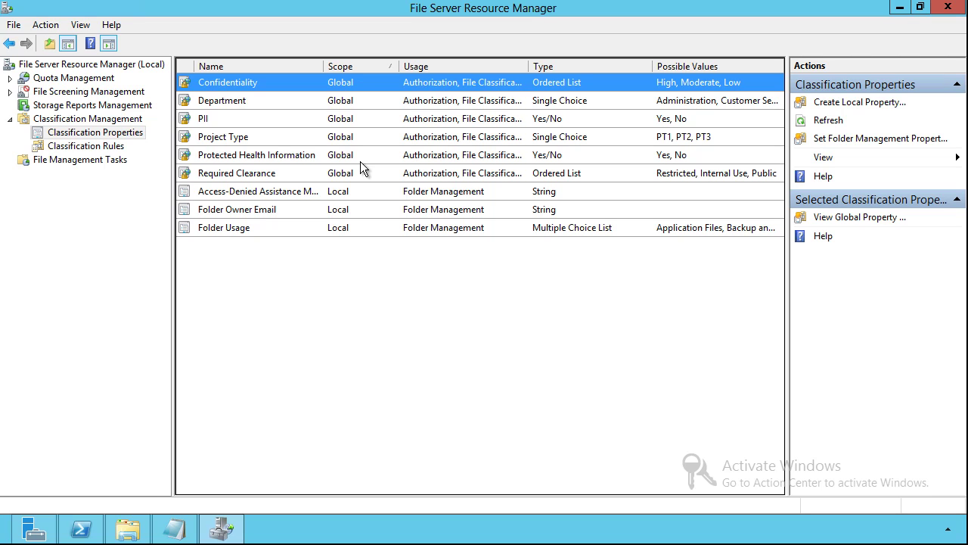
{"action": "right_click", "coordinate": [383, 320]}
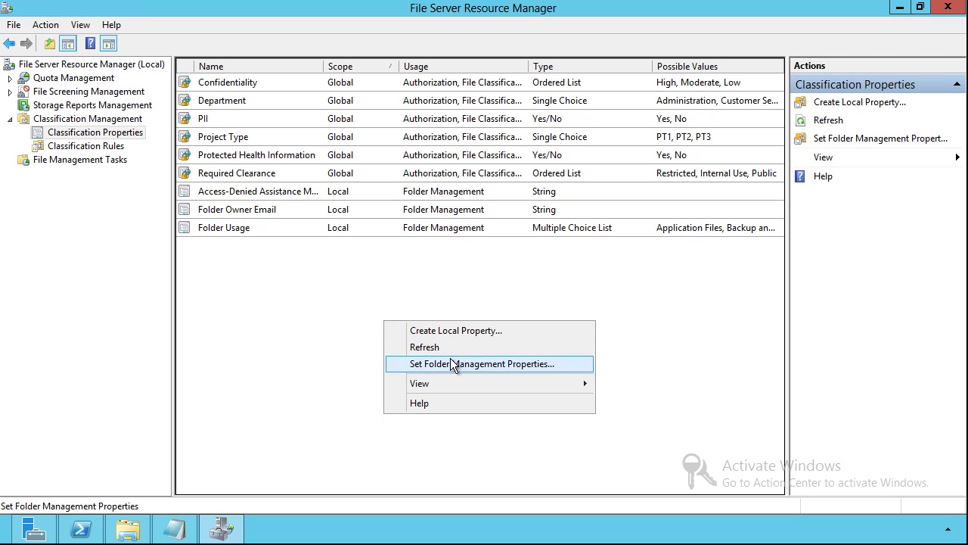
{"action": "left_click", "coordinate": [216, 320]}
- Minimize File Server Resource Manager and PowerShell, and bring up the HumanResources folder in File Explorer
{"action": "left_click", "coordinate": [899, 6]}
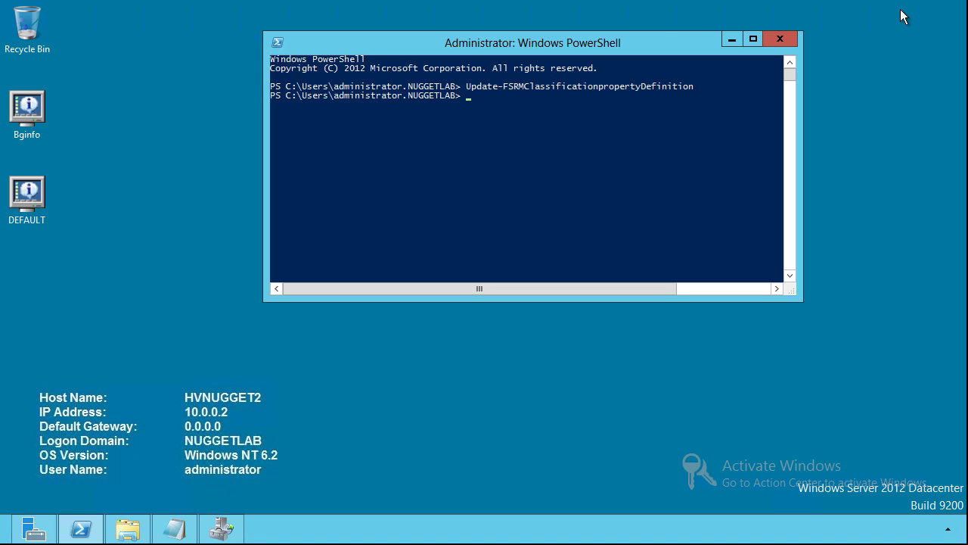
{"action": "left_click", "coordinate": [731, 39]}
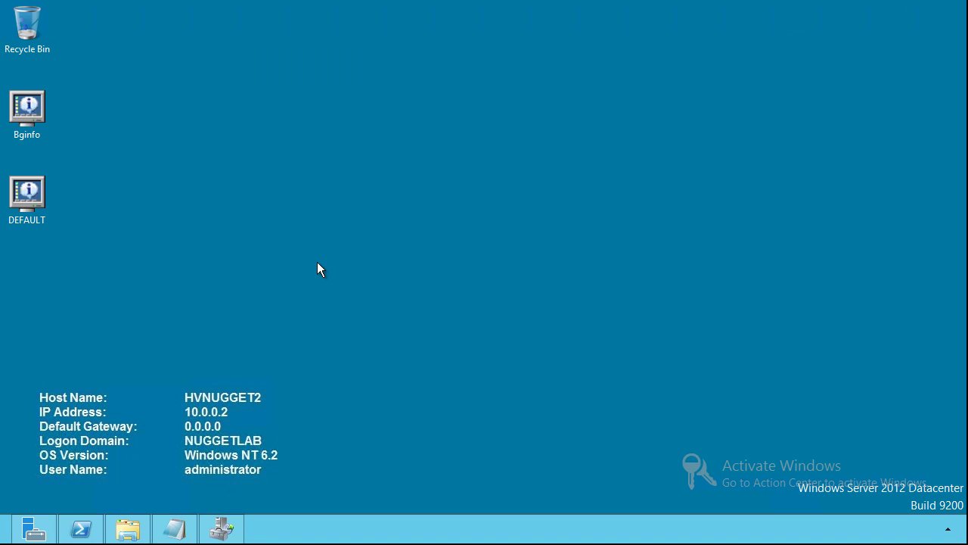
{"action": "left_click", "coordinate": [130, 531]}
{"action": "left_click_drag", "start_coordinate": [334, 142], "coordinate": [569, 55]}
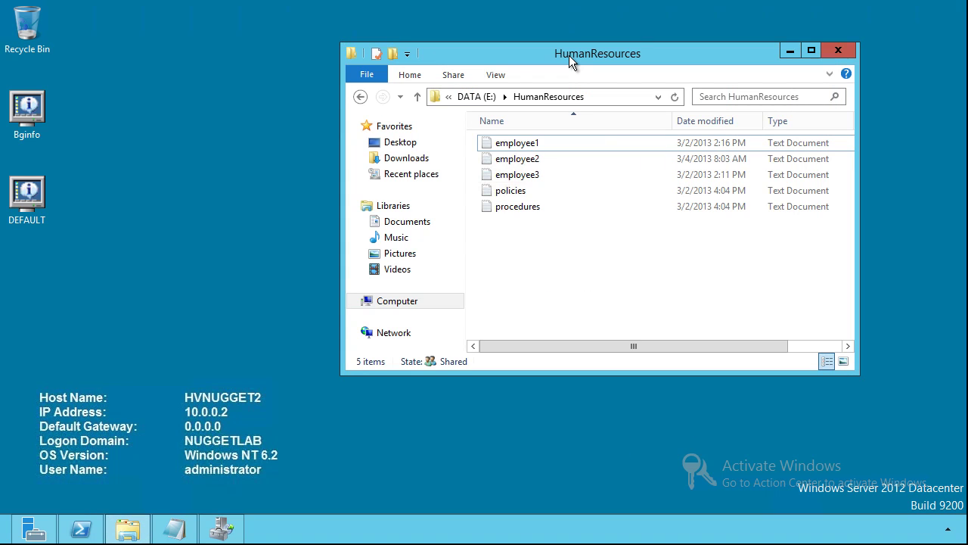
- Show the classification properties of the employee1 file and widen the Name column to fit the full property names
{"action": "left_click", "coordinate": [504, 147]}
{"action": "right_click", "coordinate": [505, 148]}
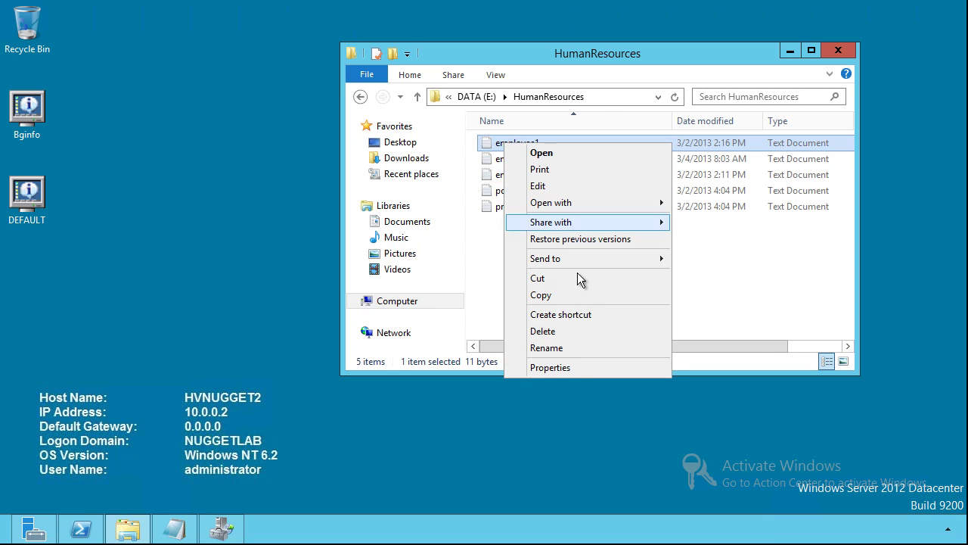
{"action": "left_click", "coordinate": [580, 369]}
{"action": "left_click_drag", "start_coordinate": [625, 117], "coordinate": [464, 67]}
{"action": "left_click", "coordinate": [420, 96]}
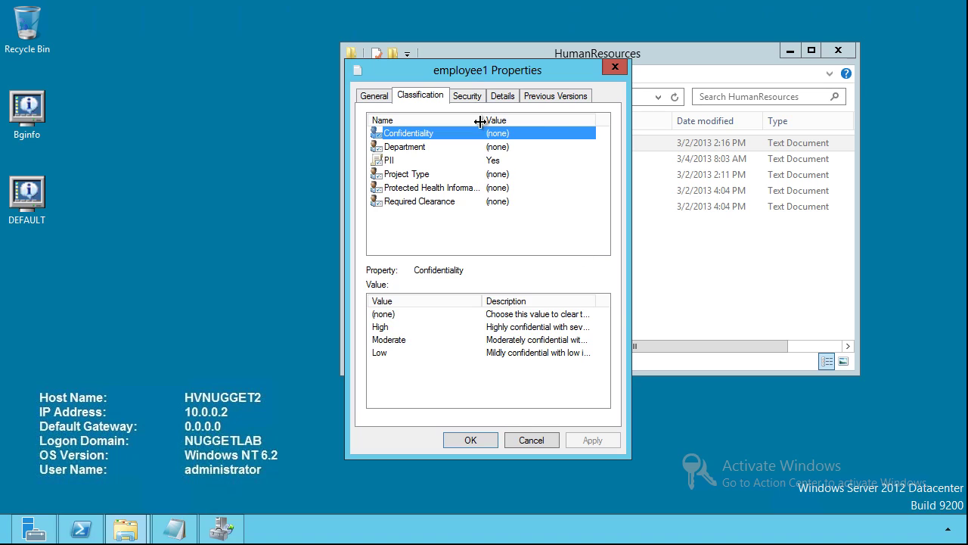
{"action": "left_click_drag", "start_coordinate": [481, 120], "coordinate": [511, 121]}
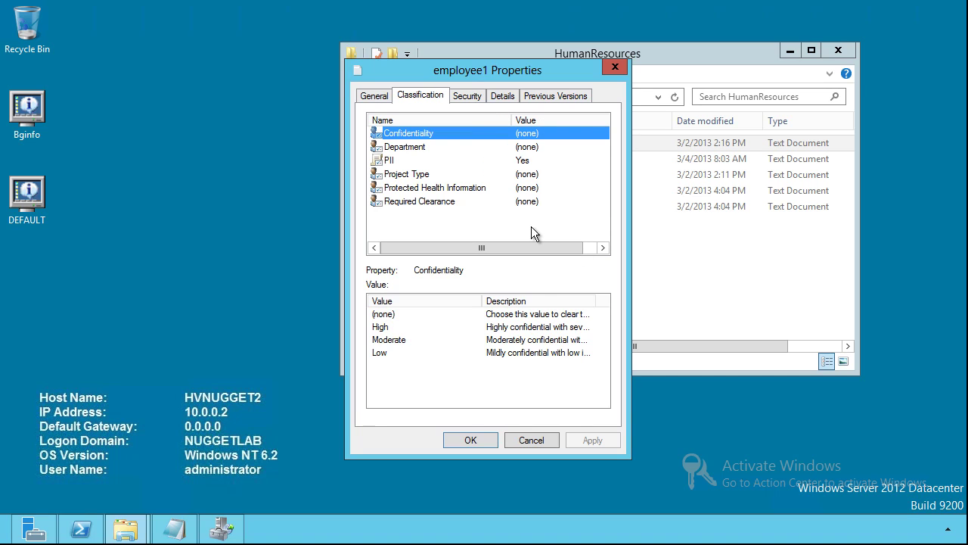
- Set the Project Type classification of employee1 to PT1 and save the file properties
{"action": "left_click", "coordinate": [421, 201]}
{"action": "left_click", "coordinate": [401, 176]}
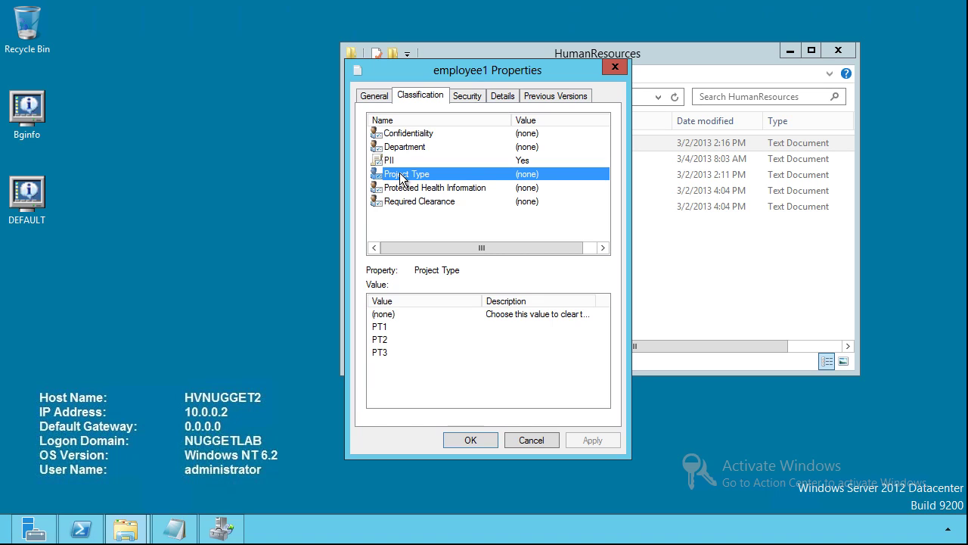
{"action": "left_click", "coordinate": [382, 326]}
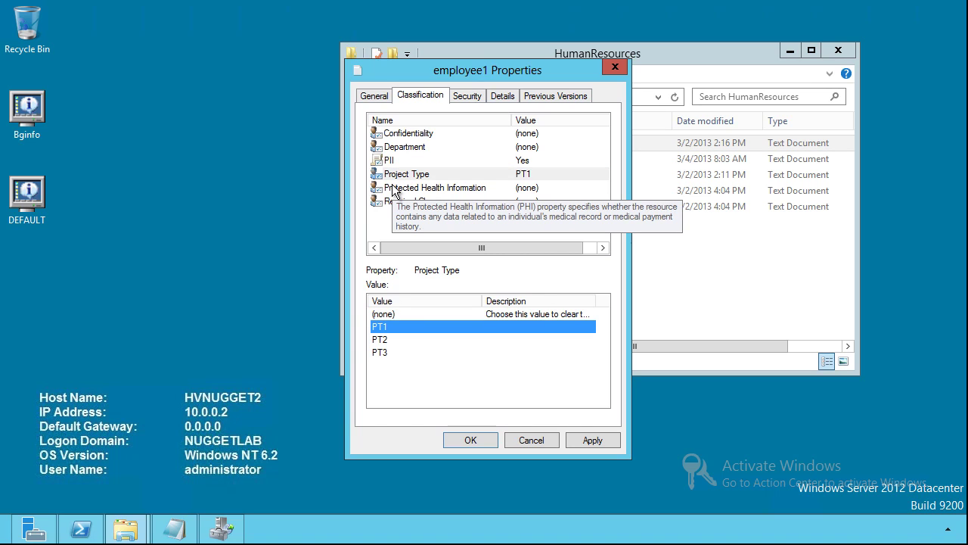
{"action": "left_click", "coordinate": [471, 440]}
- Set the Project Type classification of the employee3 file to PT3 and save the file properties
{"action": "right_click", "coordinate": [507, 173]}
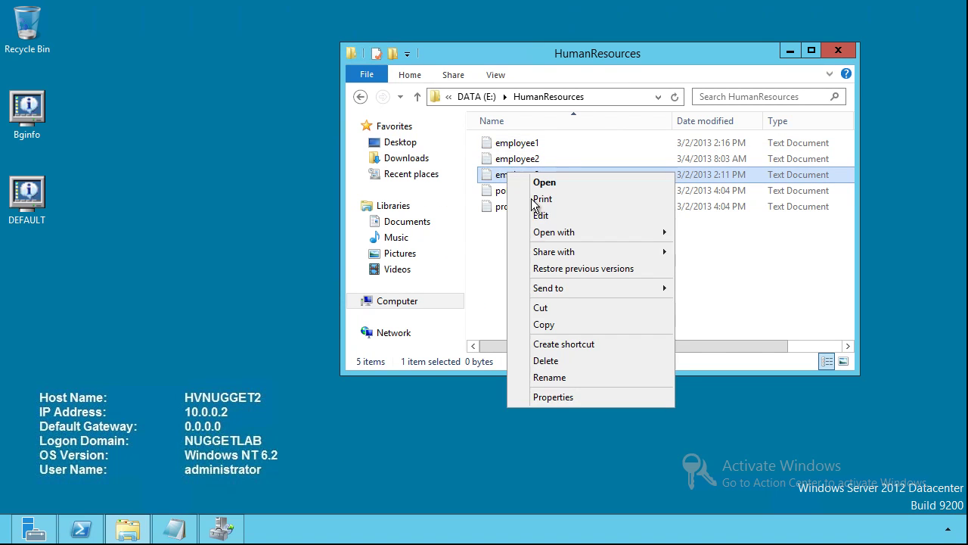
{"action": "left_click", "coordinate": [570, 397]}
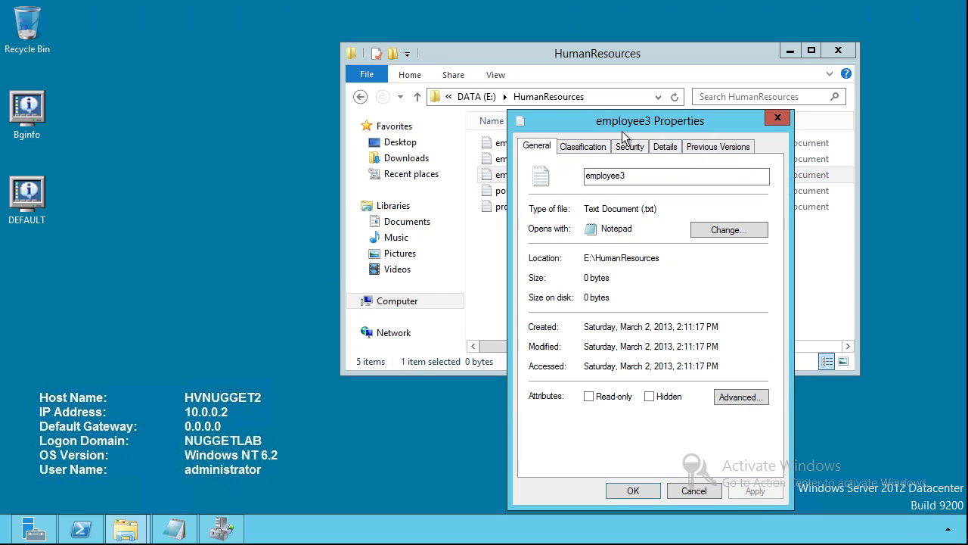
{"action": "left_click", "coordinate": [582, 146]}
{"action": "left_click", "coordinate": [569, 225]}
{"action": "left_click", "coordinate": [542, 403]}
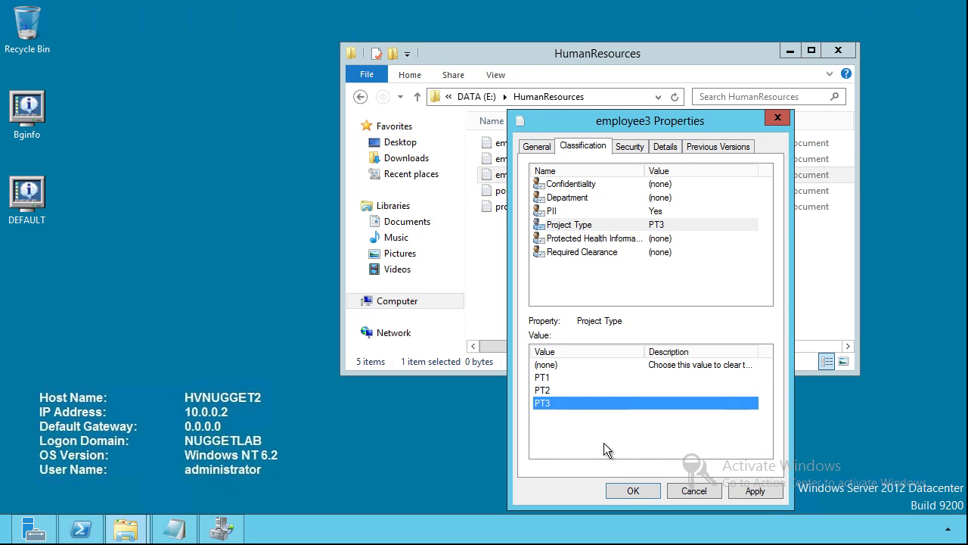
{"action": "left_click", "coordinate": [633, 490]}
{"action": "left_click_drag", "start_coordinate": [730, 57], "coordinate": [677, 55]}
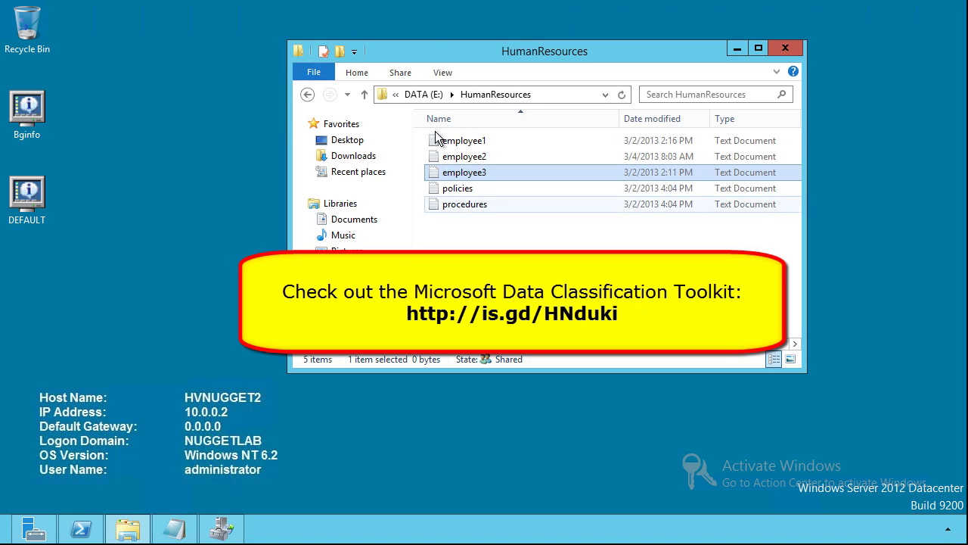
{"action": "left_click_drag", "start_coordinate": [439, 53], "coordinate": [452, 53]}
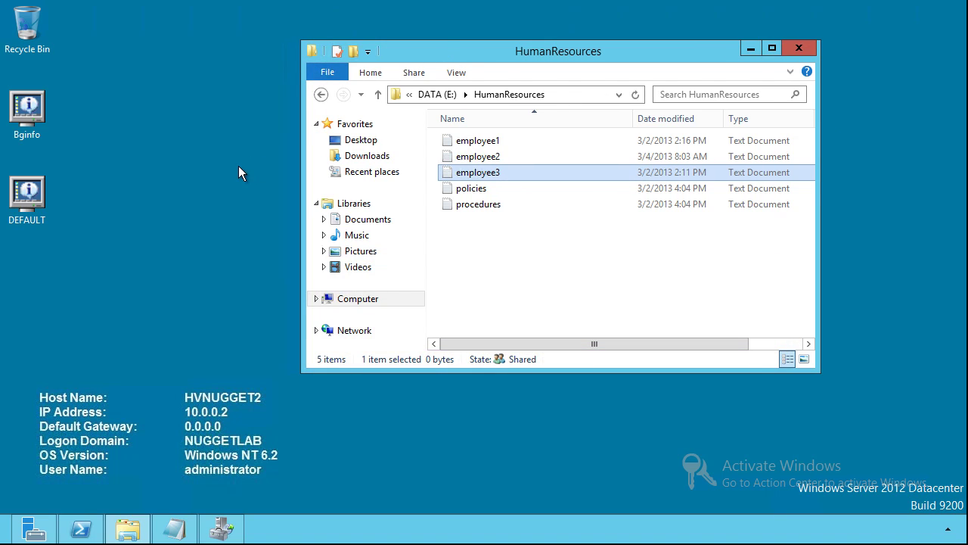
- Switch to File Server Resource Manager, widen the console tree pane, and display the classification rules
{"action": "left_click", "coordinate": [227, 529]}
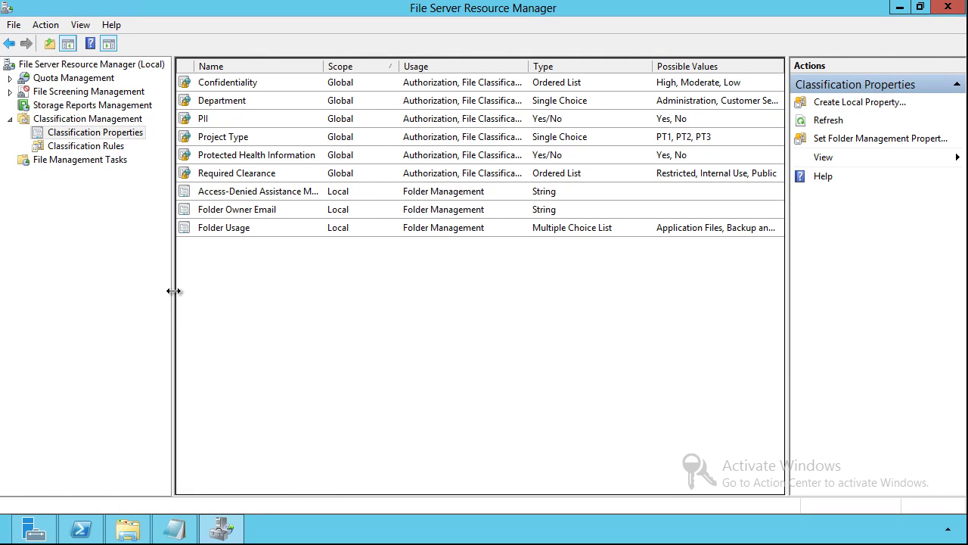
{"action": "left_click_drag", "start_coordinate": [173, 290], "coordinate": [200, 286]}
{"action": "left_click", "coordinate": [91, 147]}
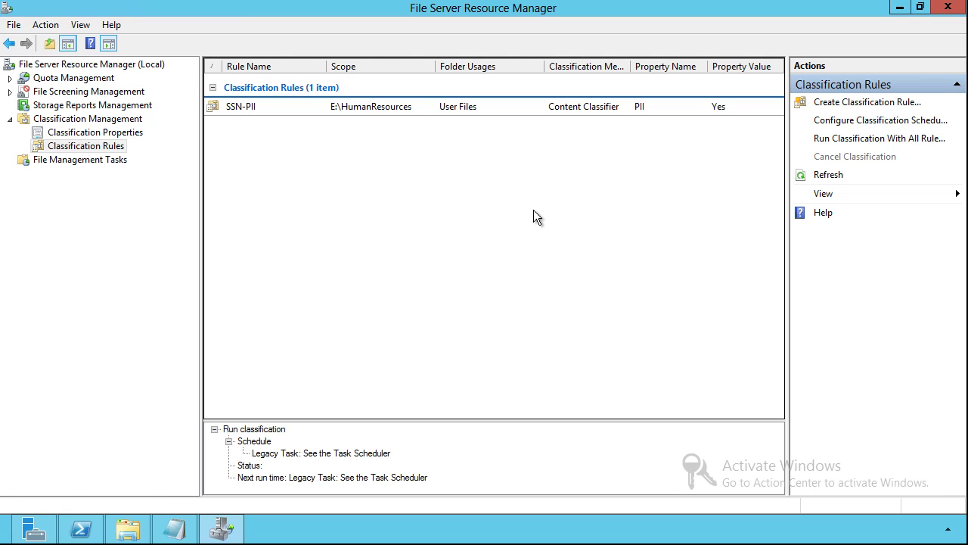
- Open the SSN-PII classification rule for editing, move its dialog into full view, and check which folders its scope covers
{"action": "double_click", "coordinate": [265, 106]}
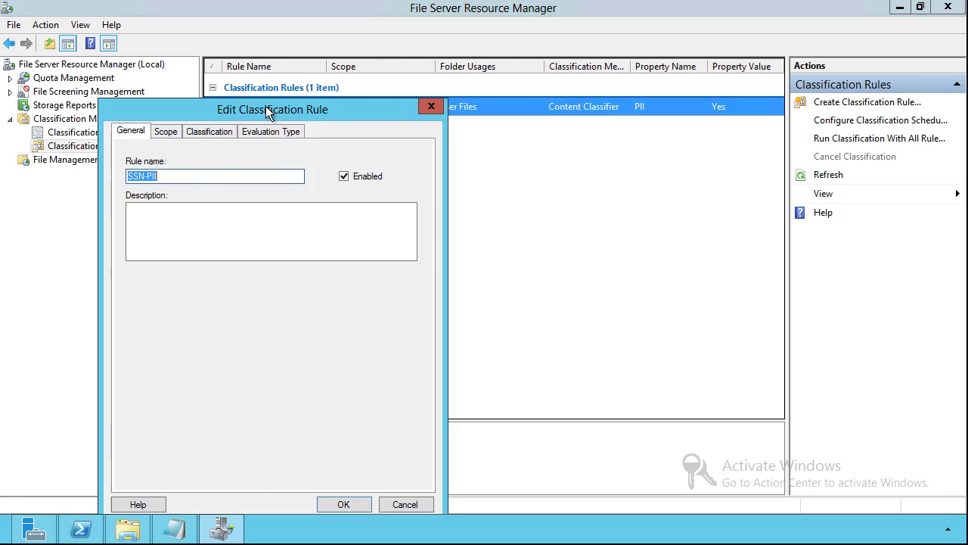
{"action": "left_click_drag", "start_coordinate": [265, 106], "coordinate": [521, 23]}
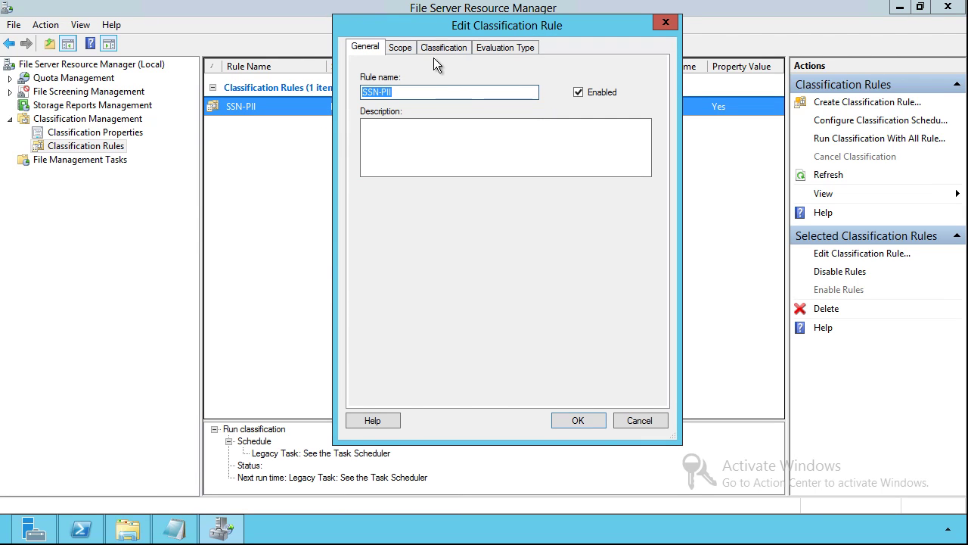
{"action": "left_click", "coordinate": [401, 48]}
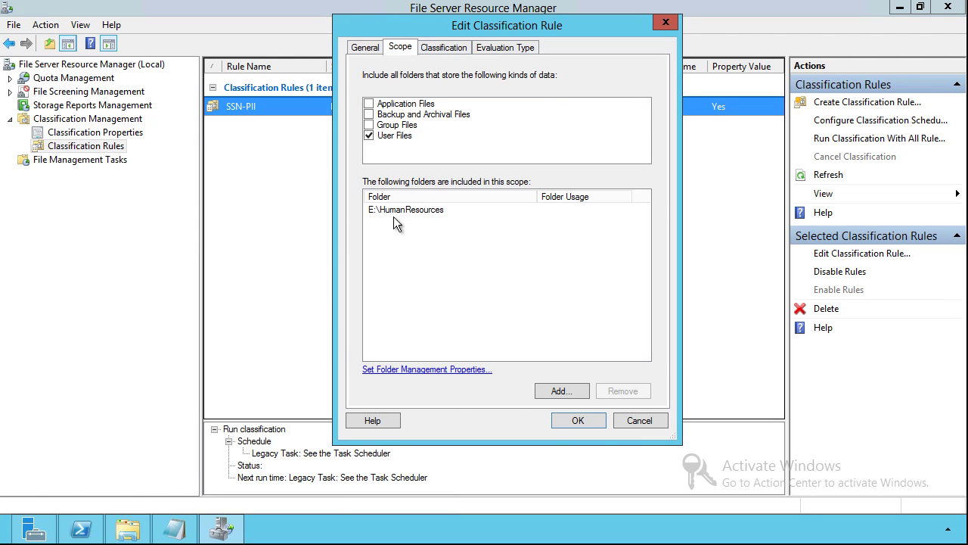
- Review the SSN-PII rule's classification method and expression parameters, close the rule without changes, and minimize File Server Resource Manager
{"action": "left_click", "coordinate": [442, 49]}
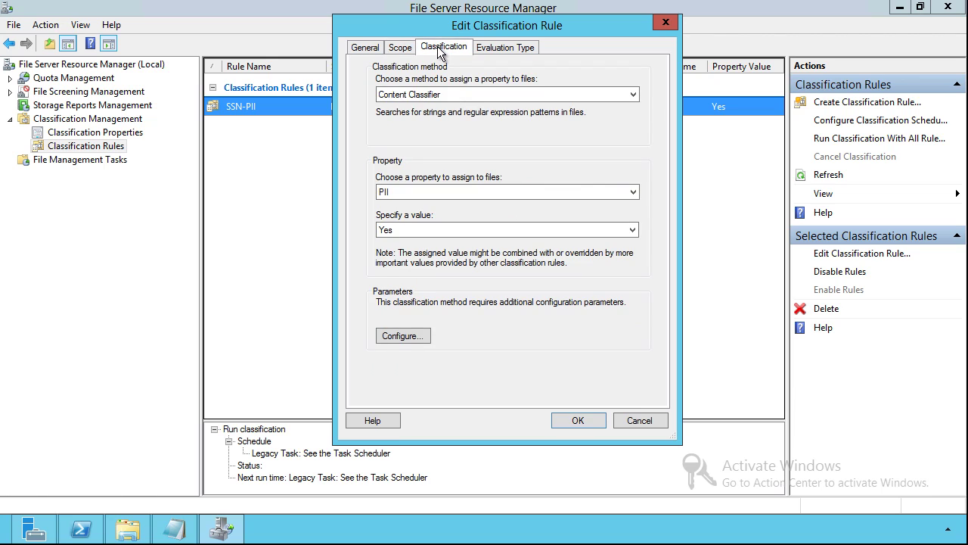
{"action": "left_click", "coordinate": [408, 335]}
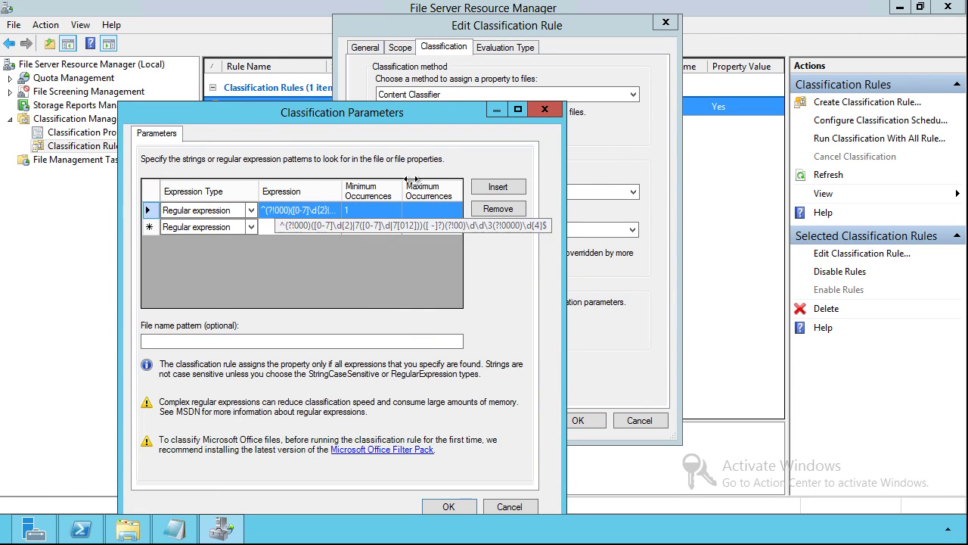
{"action": "left_click", "coordinate": [545, 109]}
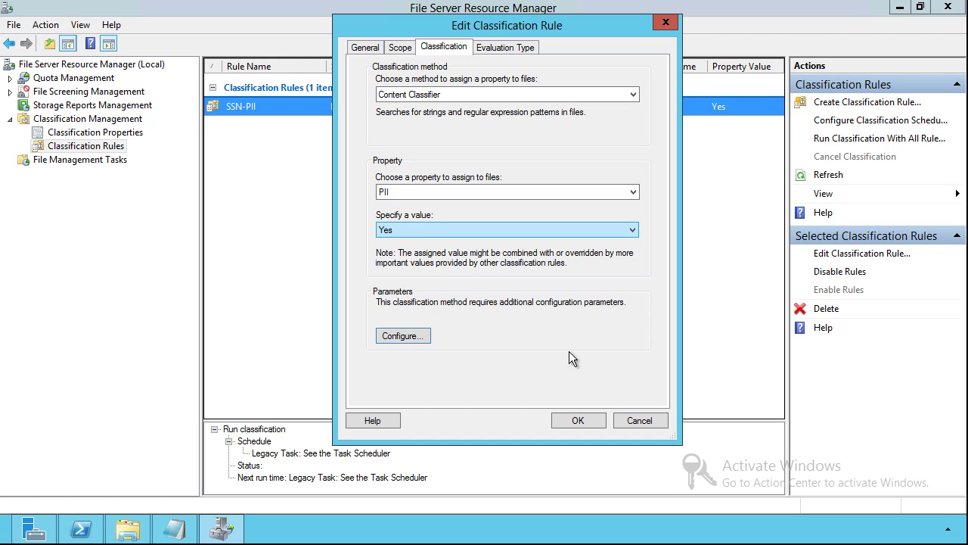
{"action": "left_click", "coordinate": [639, 418]}
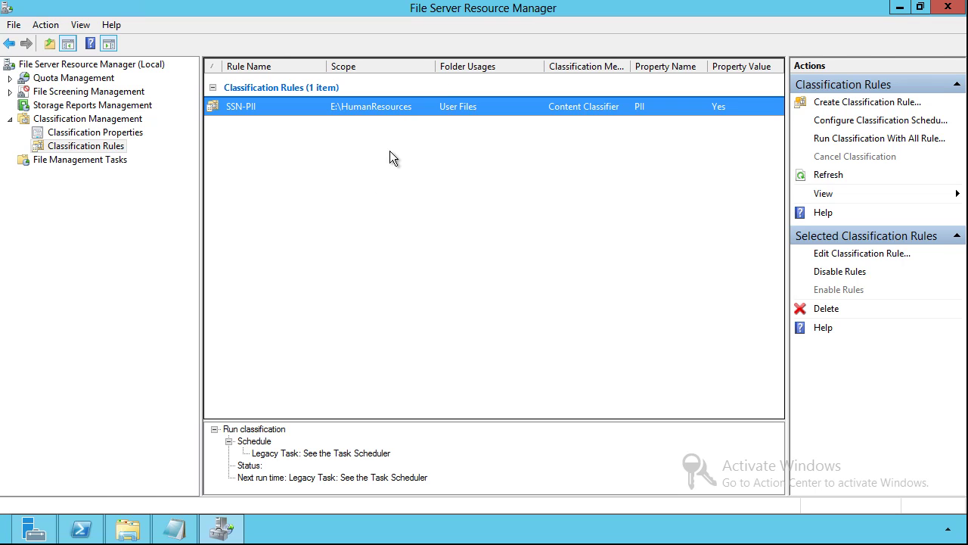
{"action": "left_click", "coordinate": [899, 7]}
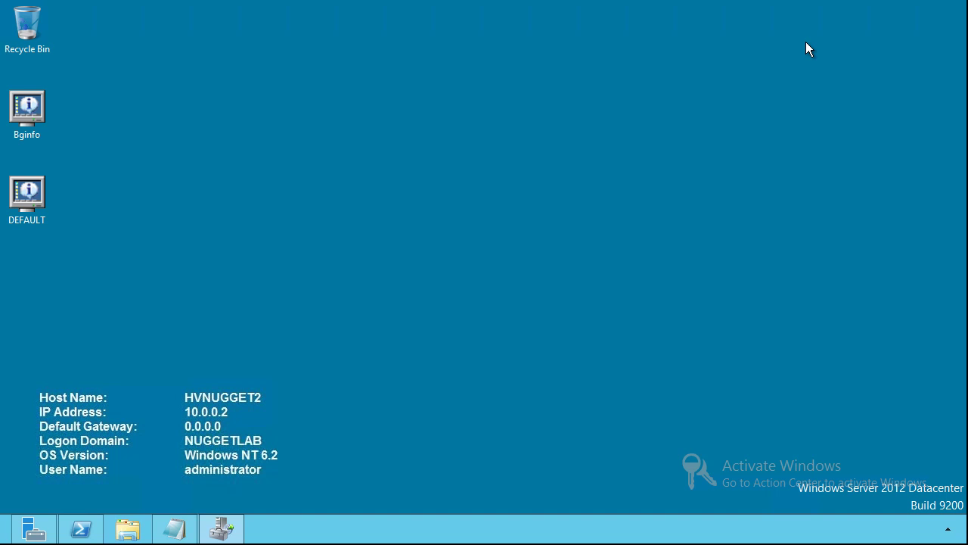